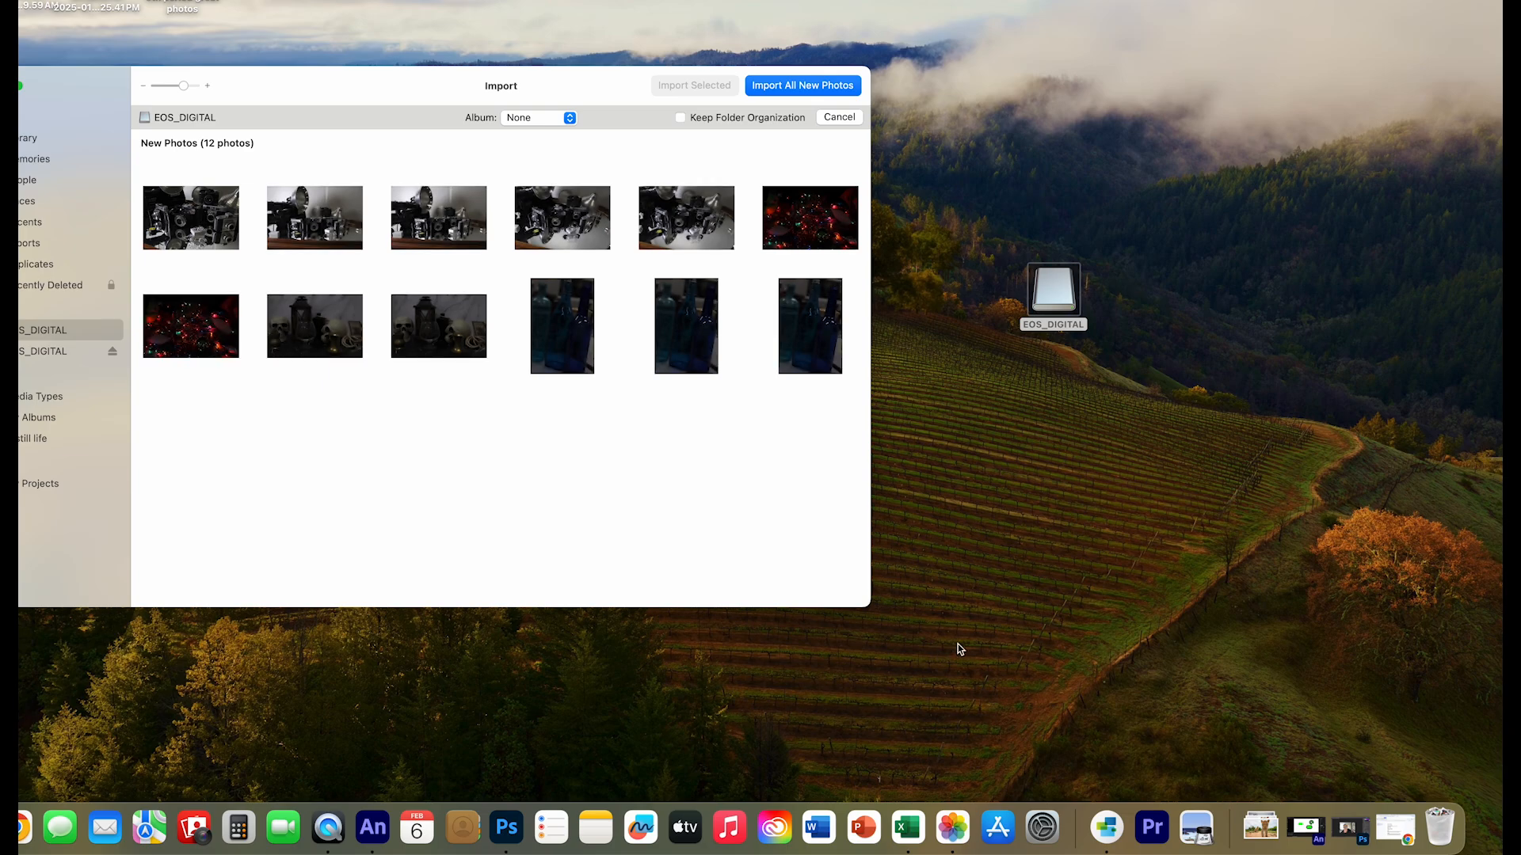
Step: Import all new photos from the EOS_DIGITAL card into the library and look through the imported set
{"action": "left_click", "coordinate": [809, 89]}
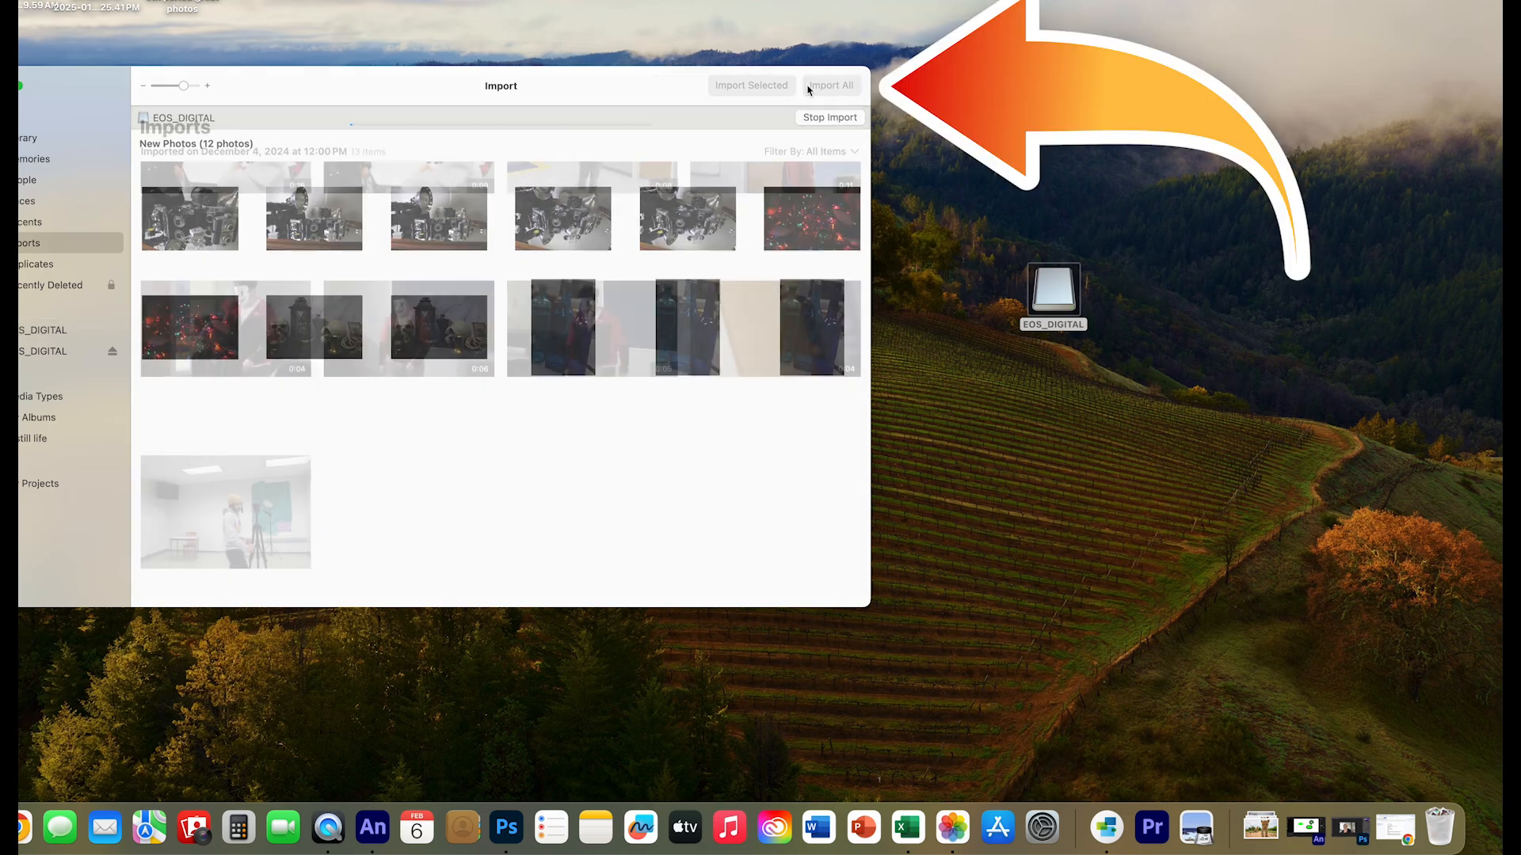
{"action": "left_click_drag", "start_coordinate": [384, 92], "coordinate": [533, 98]}
{"action": "left_click_drag", "start_coordinate": [533, 99], "coordinate": [616, 101]}
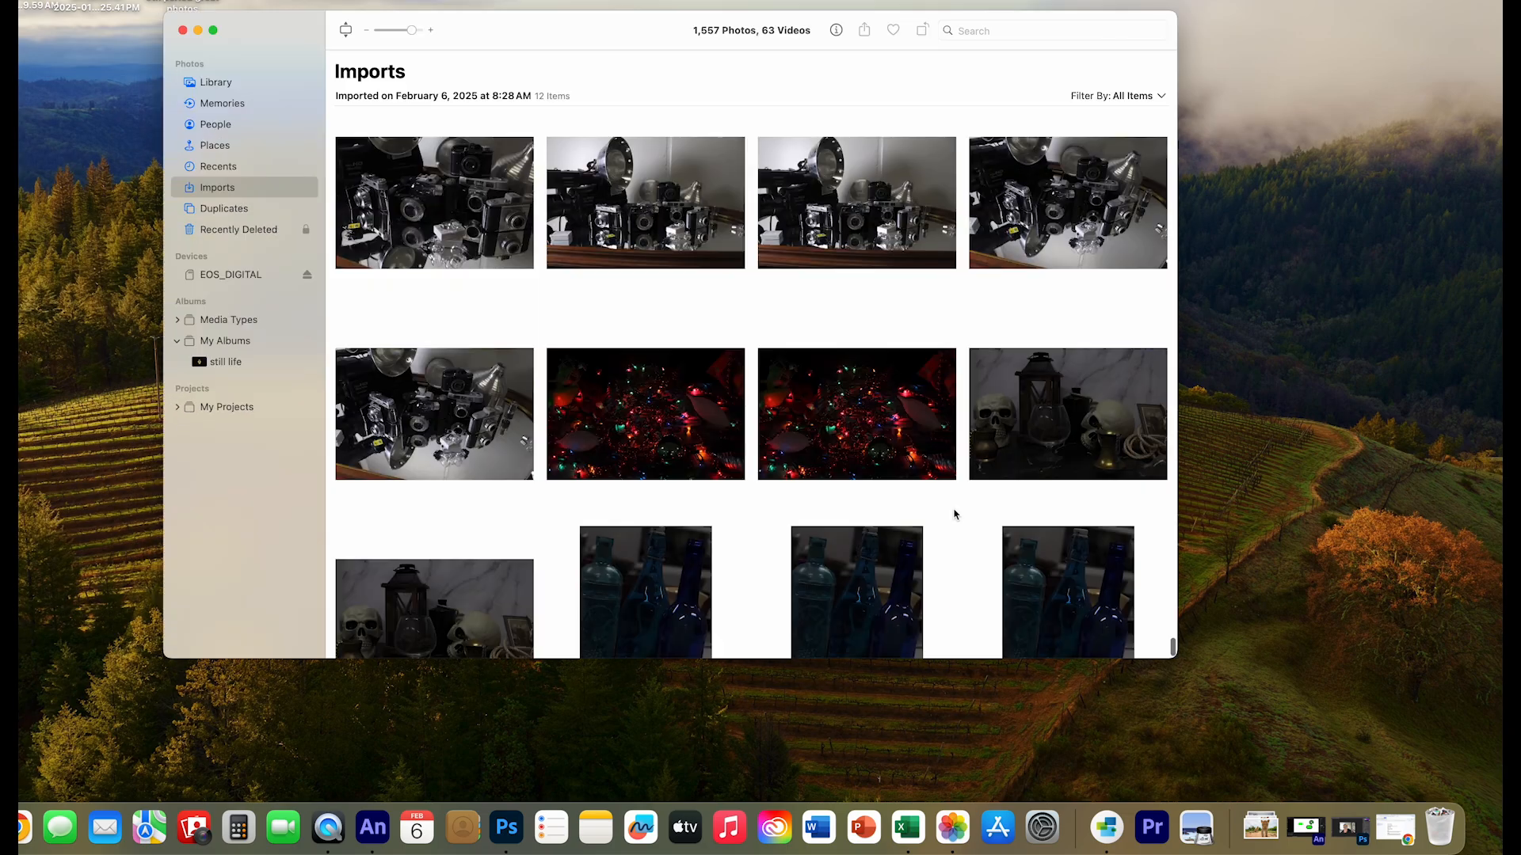
{"action": "scroll", "coordinate": [954, 513], "scroll_direction": "down", "scroll_amount": 2}
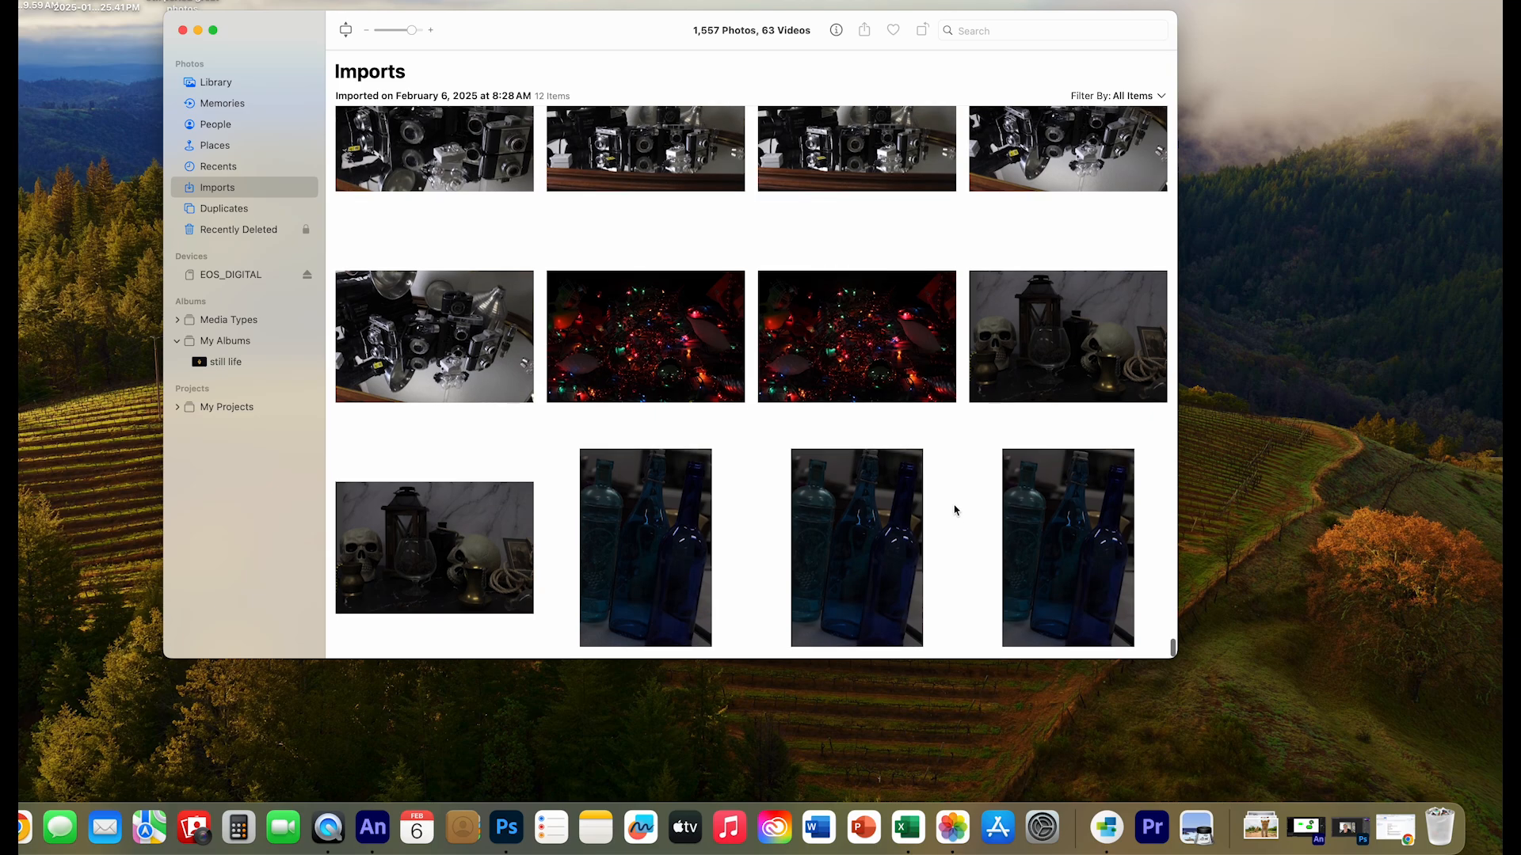
{"action": "scroll", "coordinate": [954, 513], "scroll_direction": "up", "scroll_amount": 3}
{"action": "scroll", "coordinate": [956, 511], "scroll_direction": "down", "scroll_amount": 3}
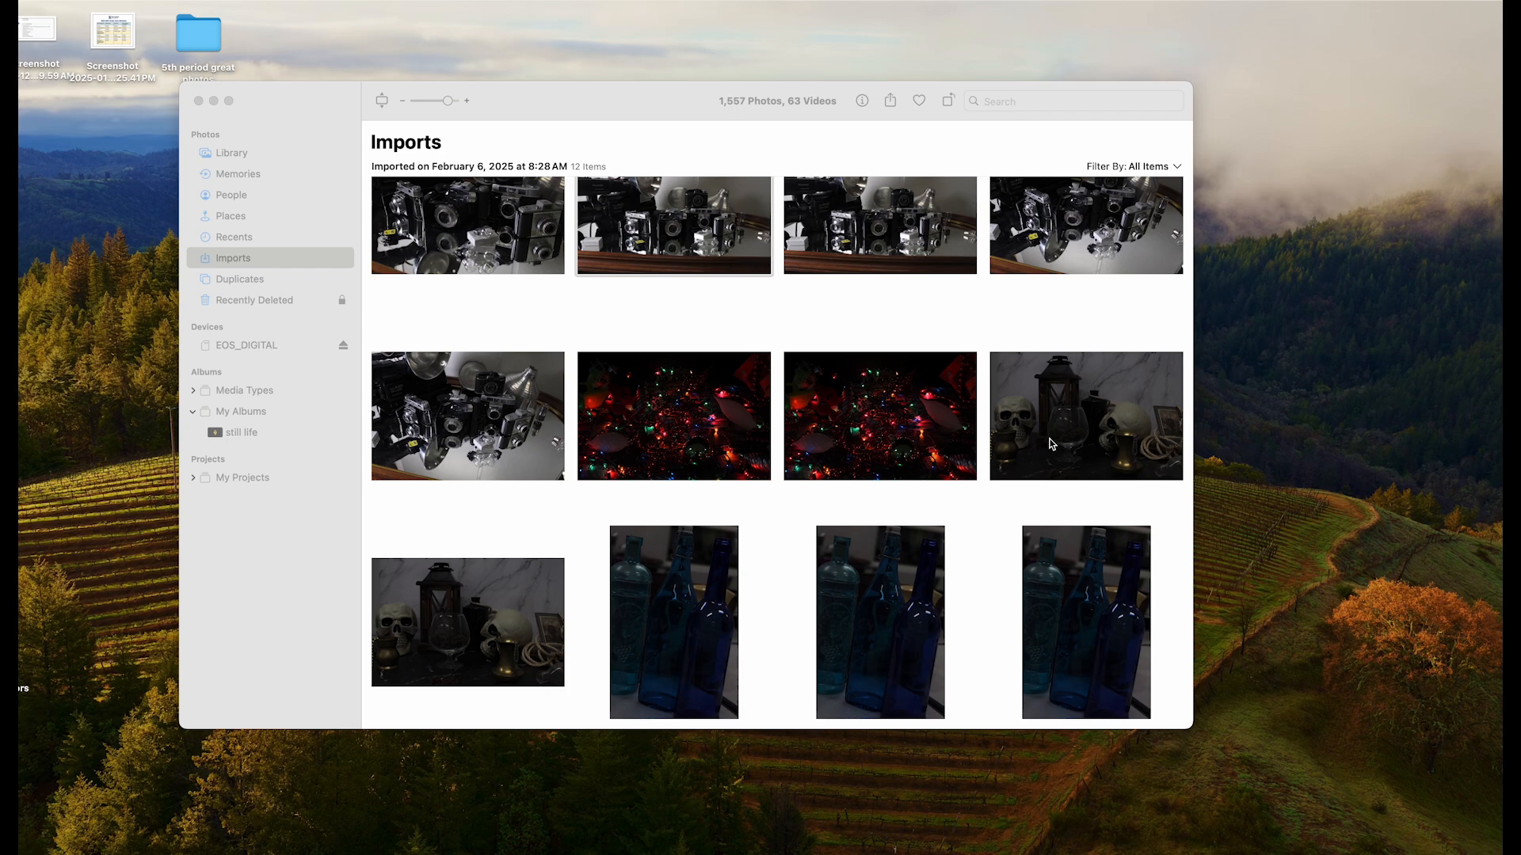
Step: Copy the first dark skull-and-lantern photo to the desktop and open IMG_2685.JPG in Photoshop
{"action": "scroll", "coordinate": [1052, 442], "scroll_direction": "up", "scroll_amount": 1}
{"action": "left_click_drag", "start_coordinate": [1051, 442], "coordinate": [1281, 487]}
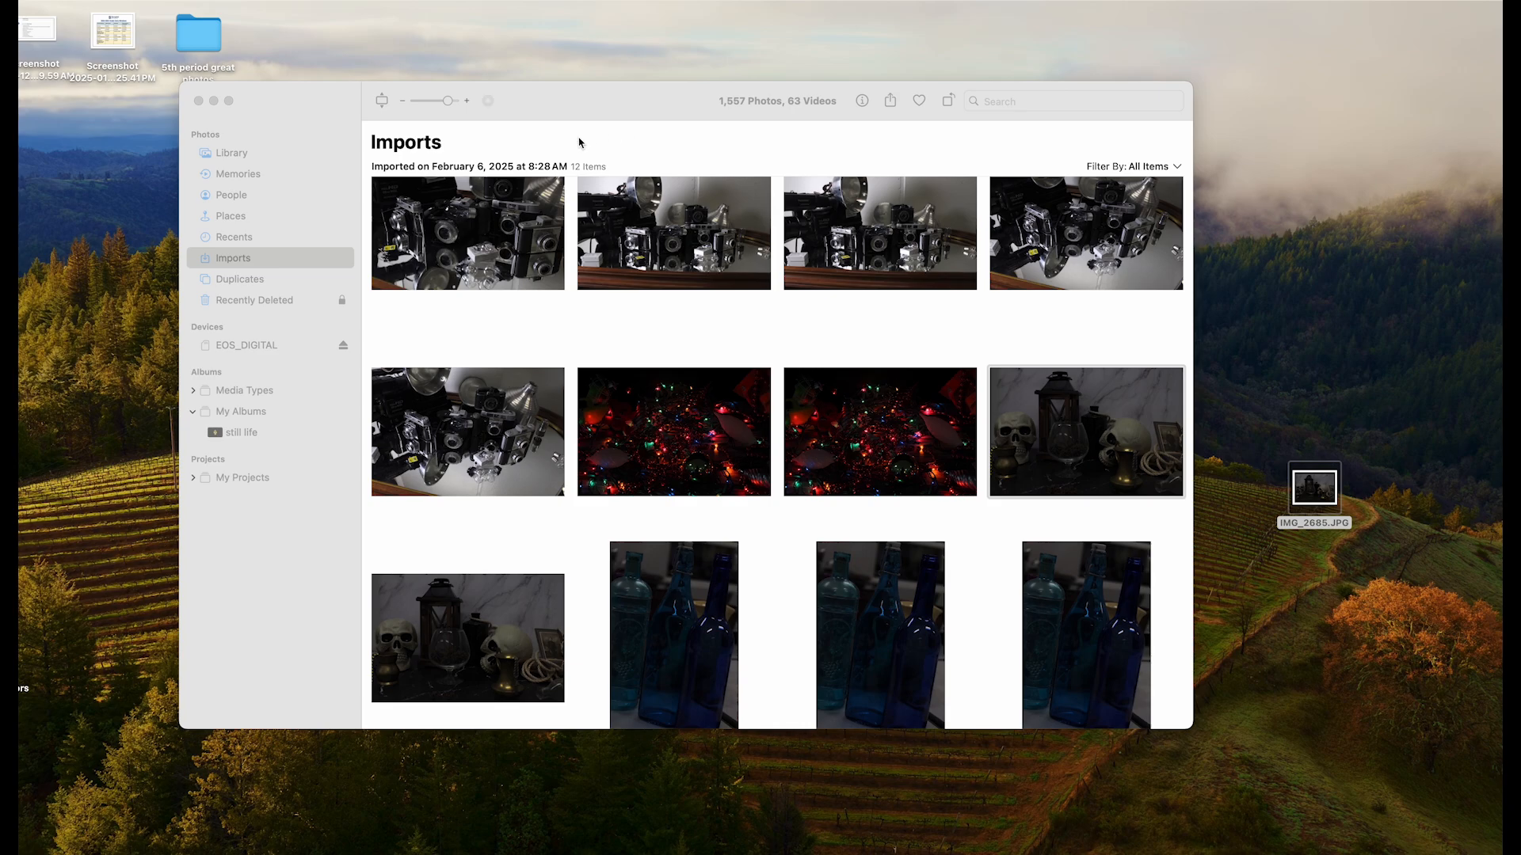
{"action": "left_click", "coordinate": [214, 100]}
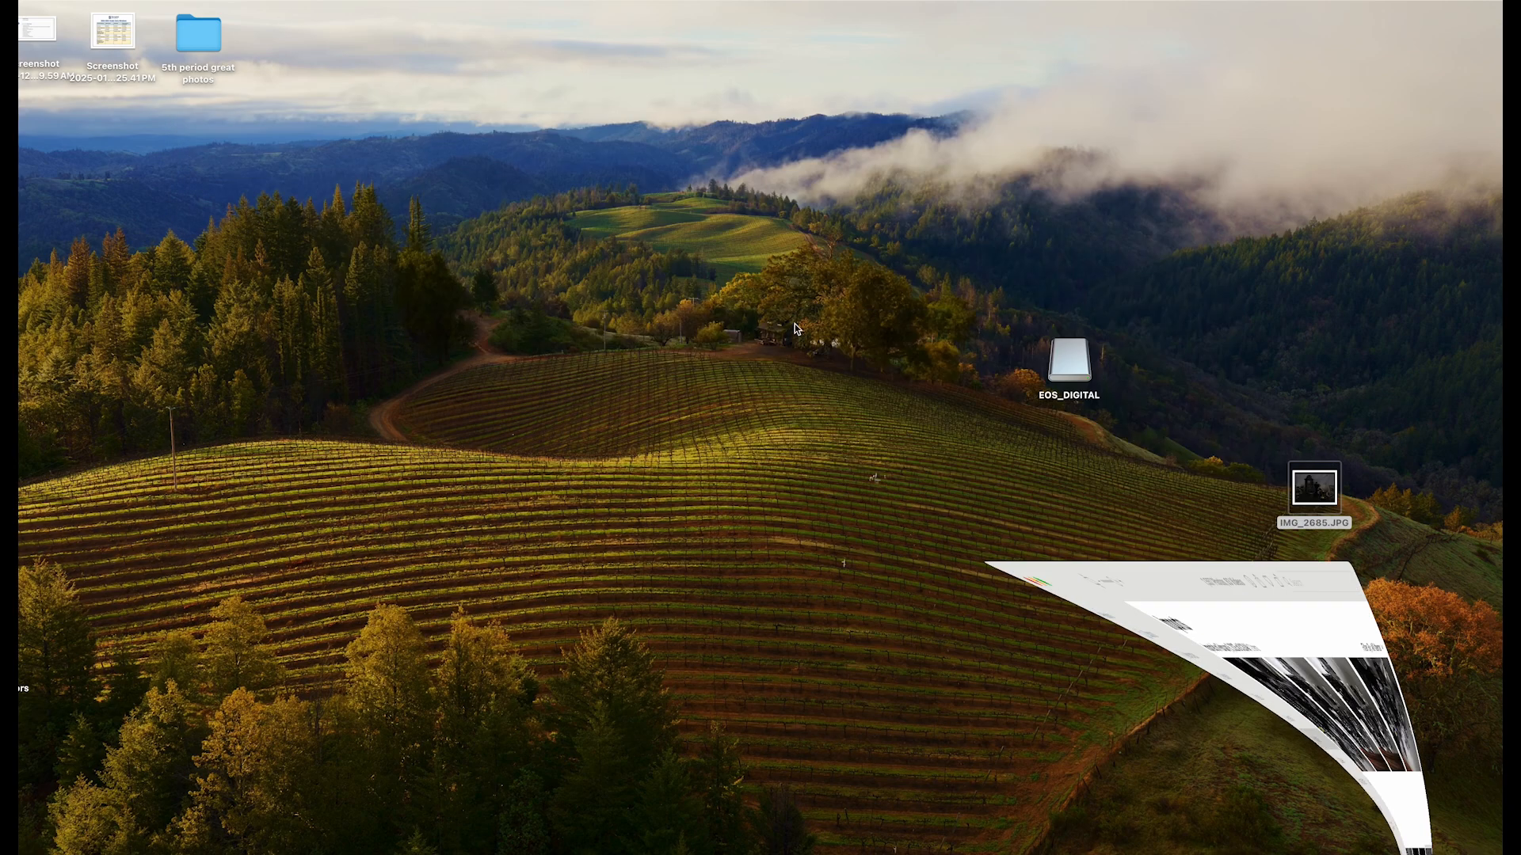
{"action": "left_click_drag", "start_coordinate": [1321, 492], "coordinate": [504, 854]}
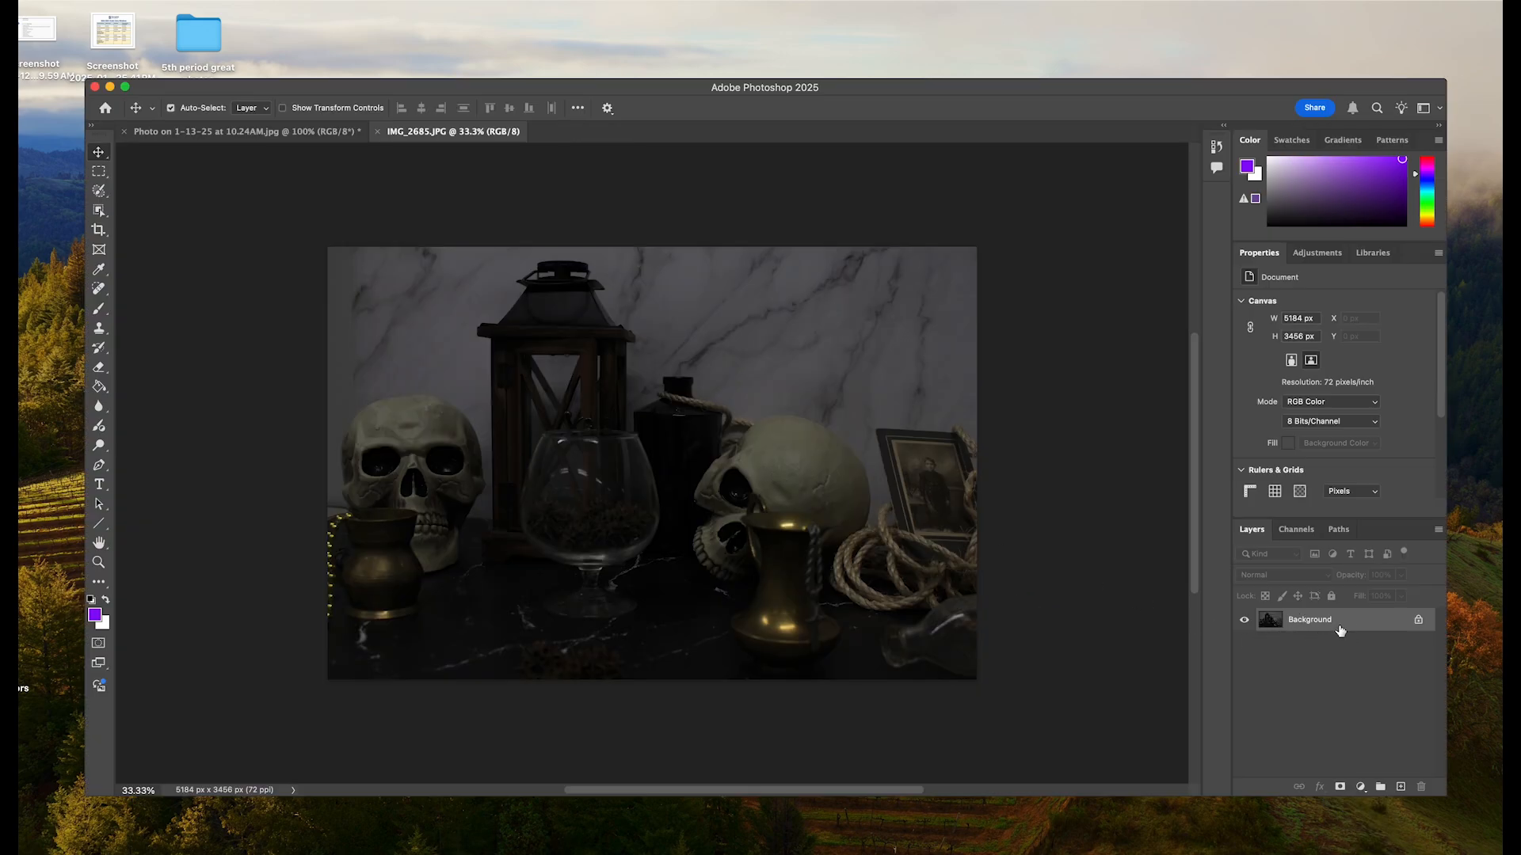
Step: Add a Levels adjustment layer and set the Red channel's white input level to 103
{"action": "left_click", "coordinate": [1318, 253]}
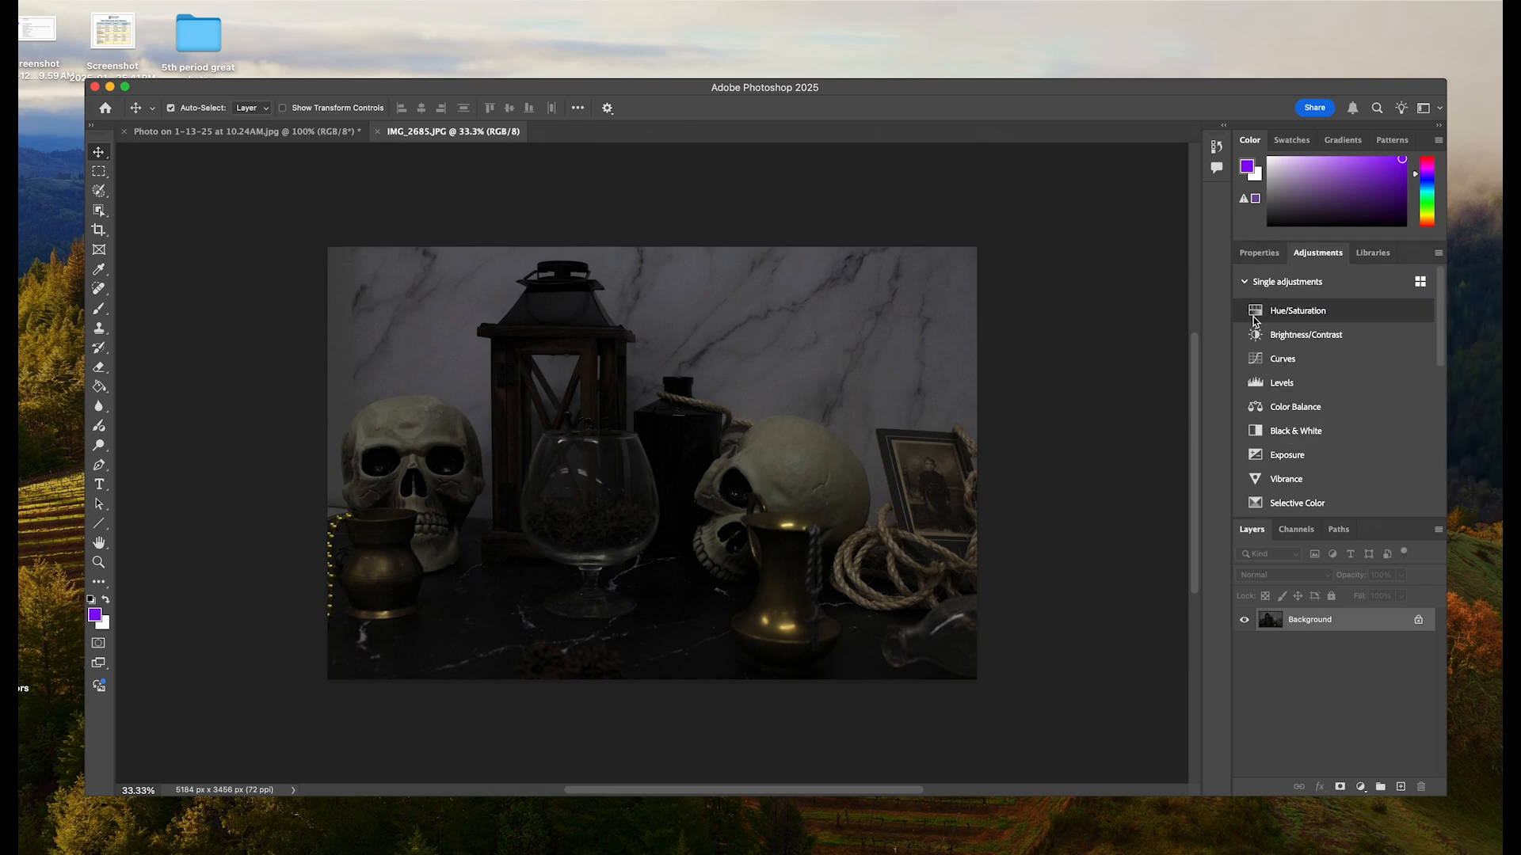
{"action": "left_click", "coordinate": [1308, 388]}
{"action": "left_click", "coordinate": [1331, 332]}
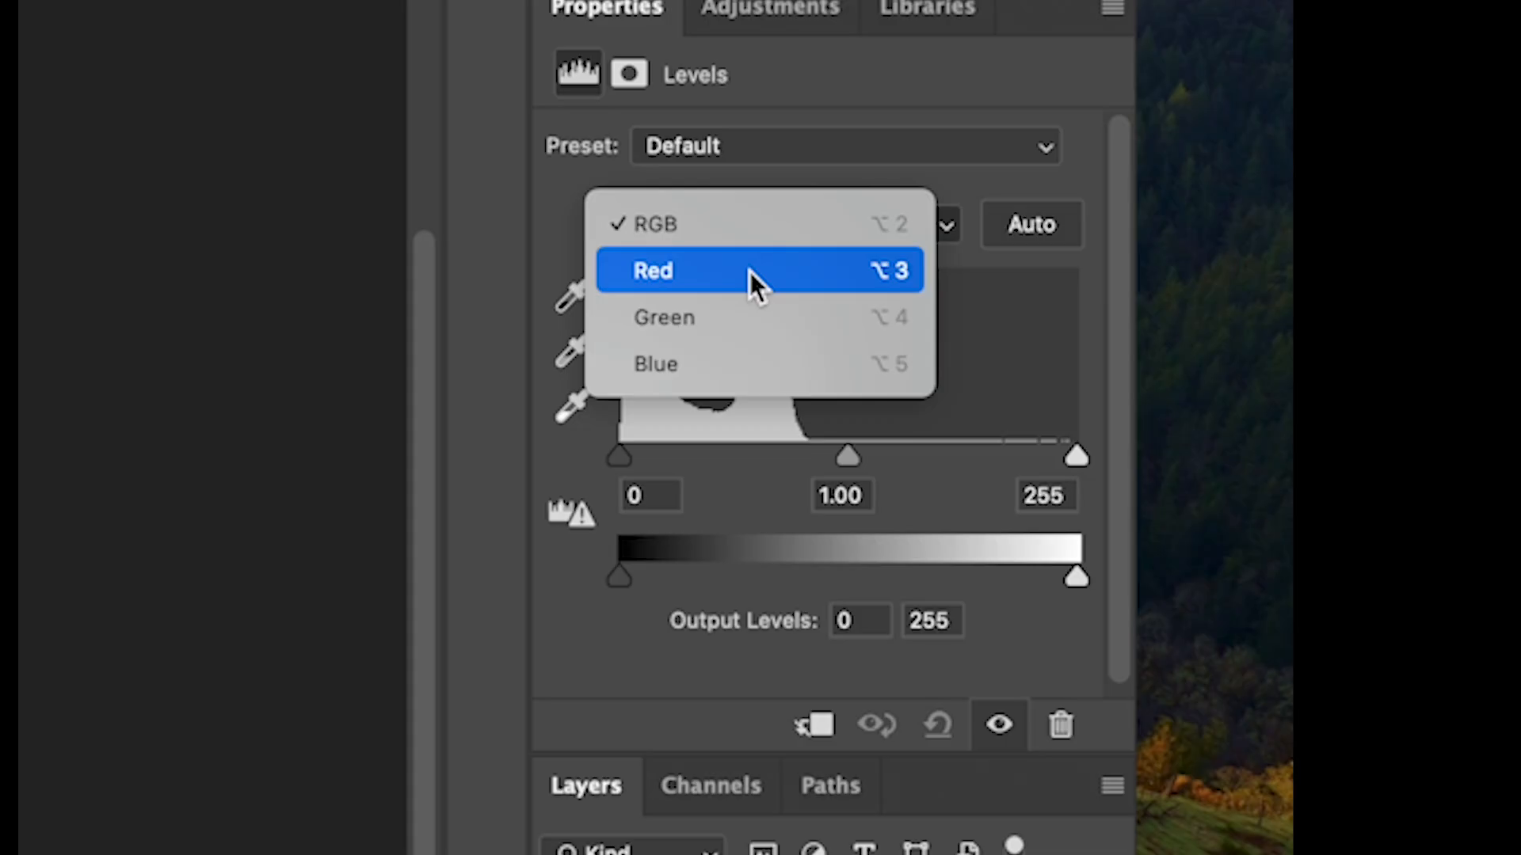
{"action": "left_click", "coordinate": [750, 271]}
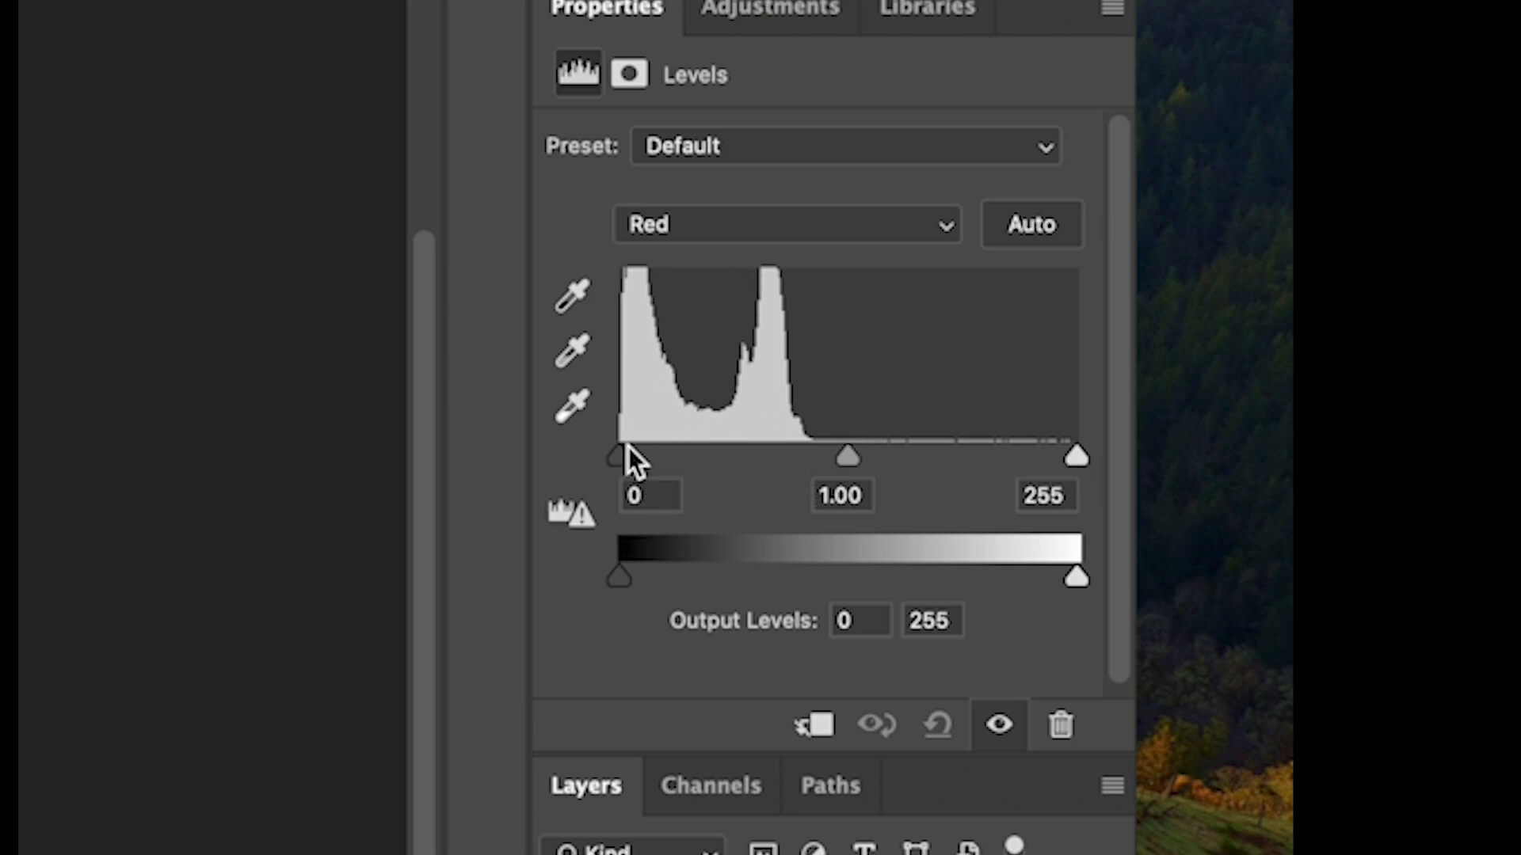
{"action": "left_click_drag", "start_coordinate": [626, 454], "coordinate": [601, 440]}
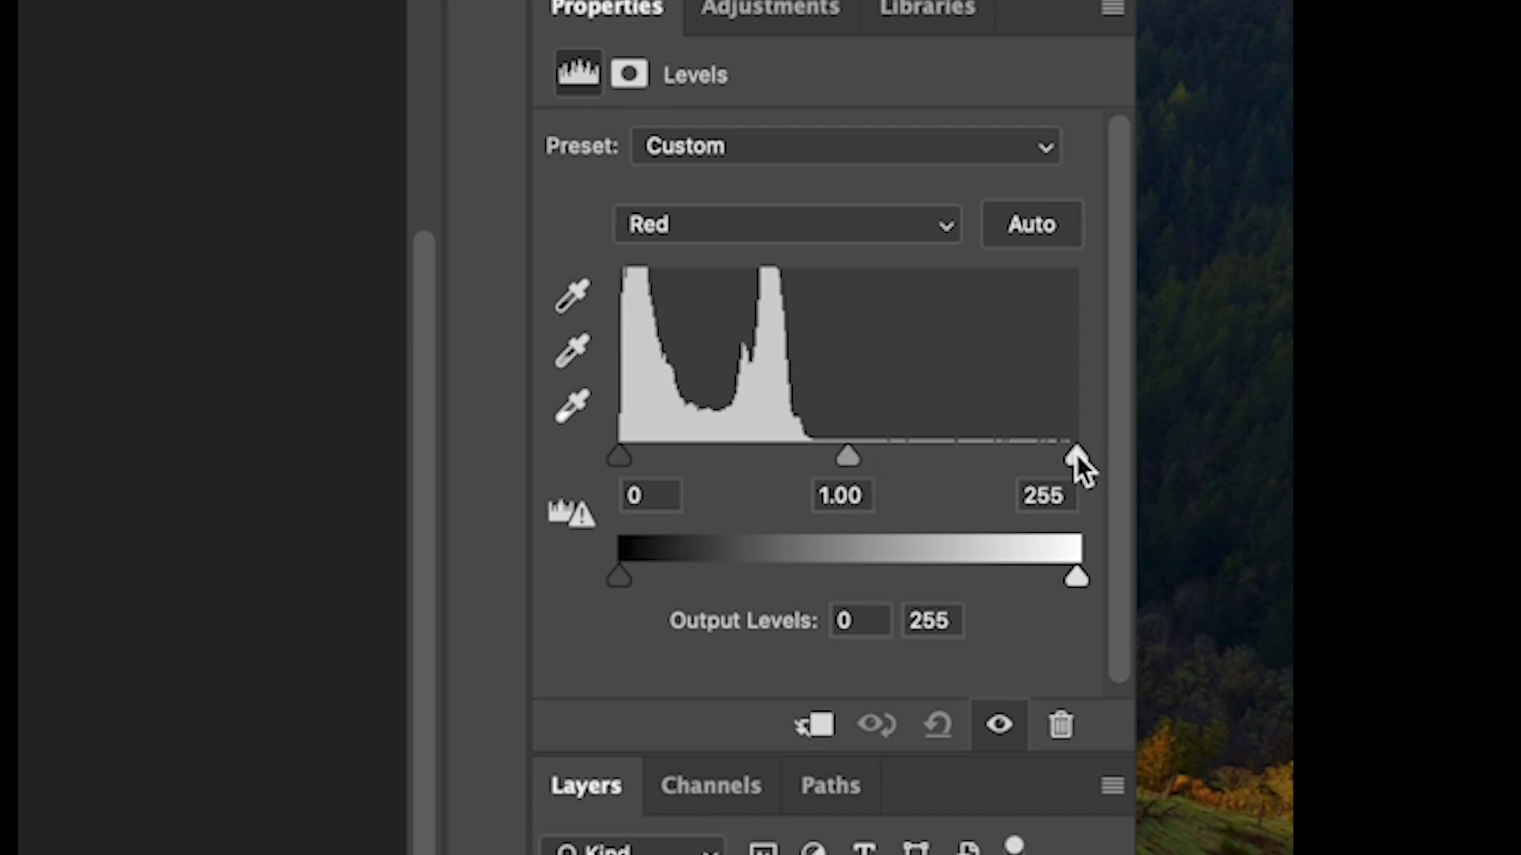
{"action": "left_click_drag", "start_coordinate": [1076, 454], "coordinate": [812, 450]}
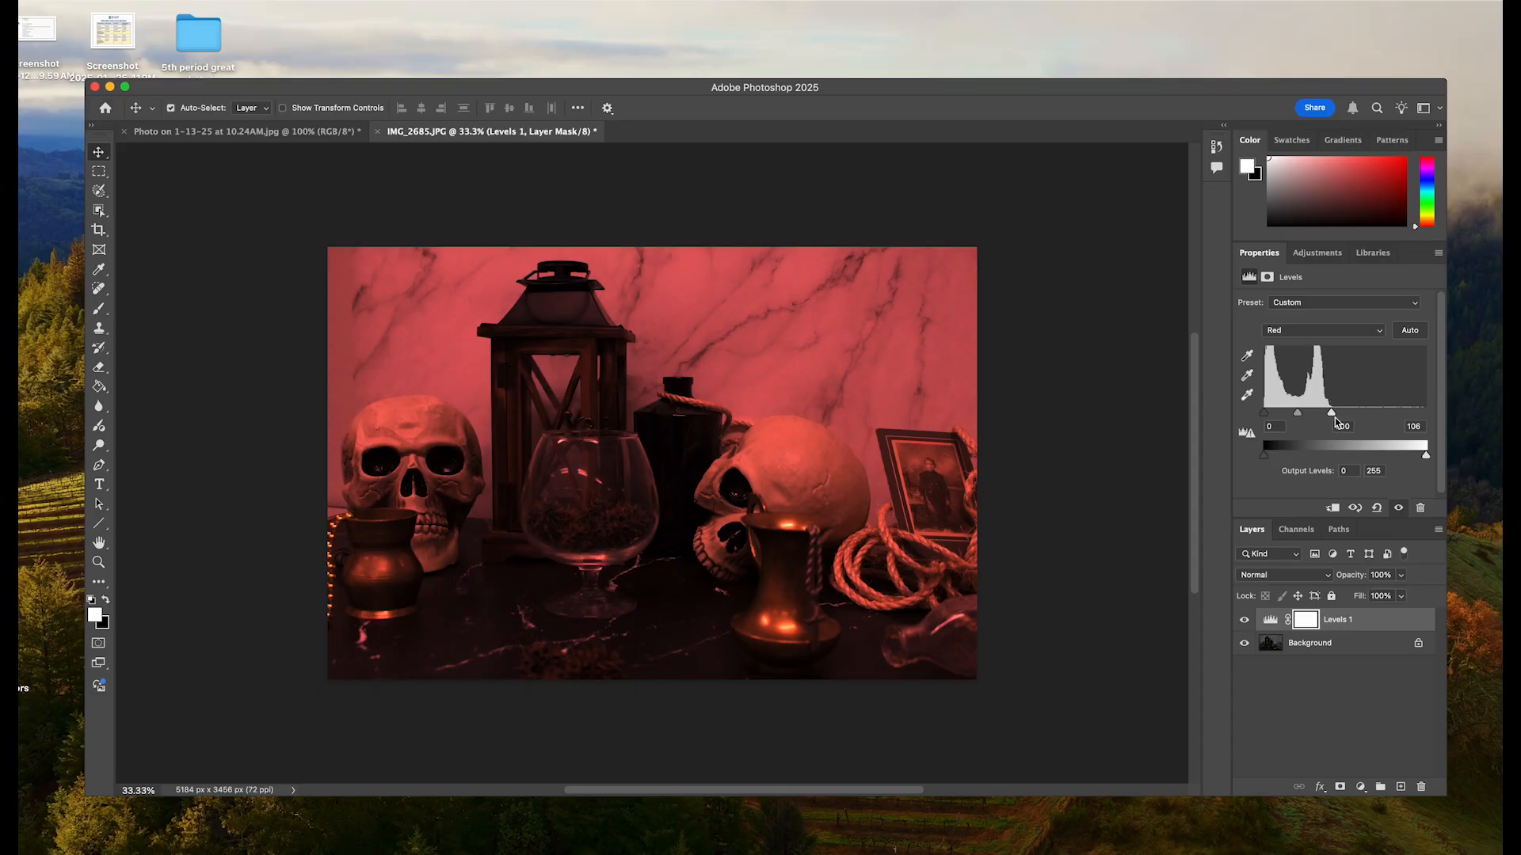
{"action": "left_click_drag", "start_coordinate": [1332, 412], "coordinate": [1329, 413]}
Step: Set the Green channel's white input level to 100 in the Levels adjustment
{"action": "left_click", "coordinate": [1376, 332]}
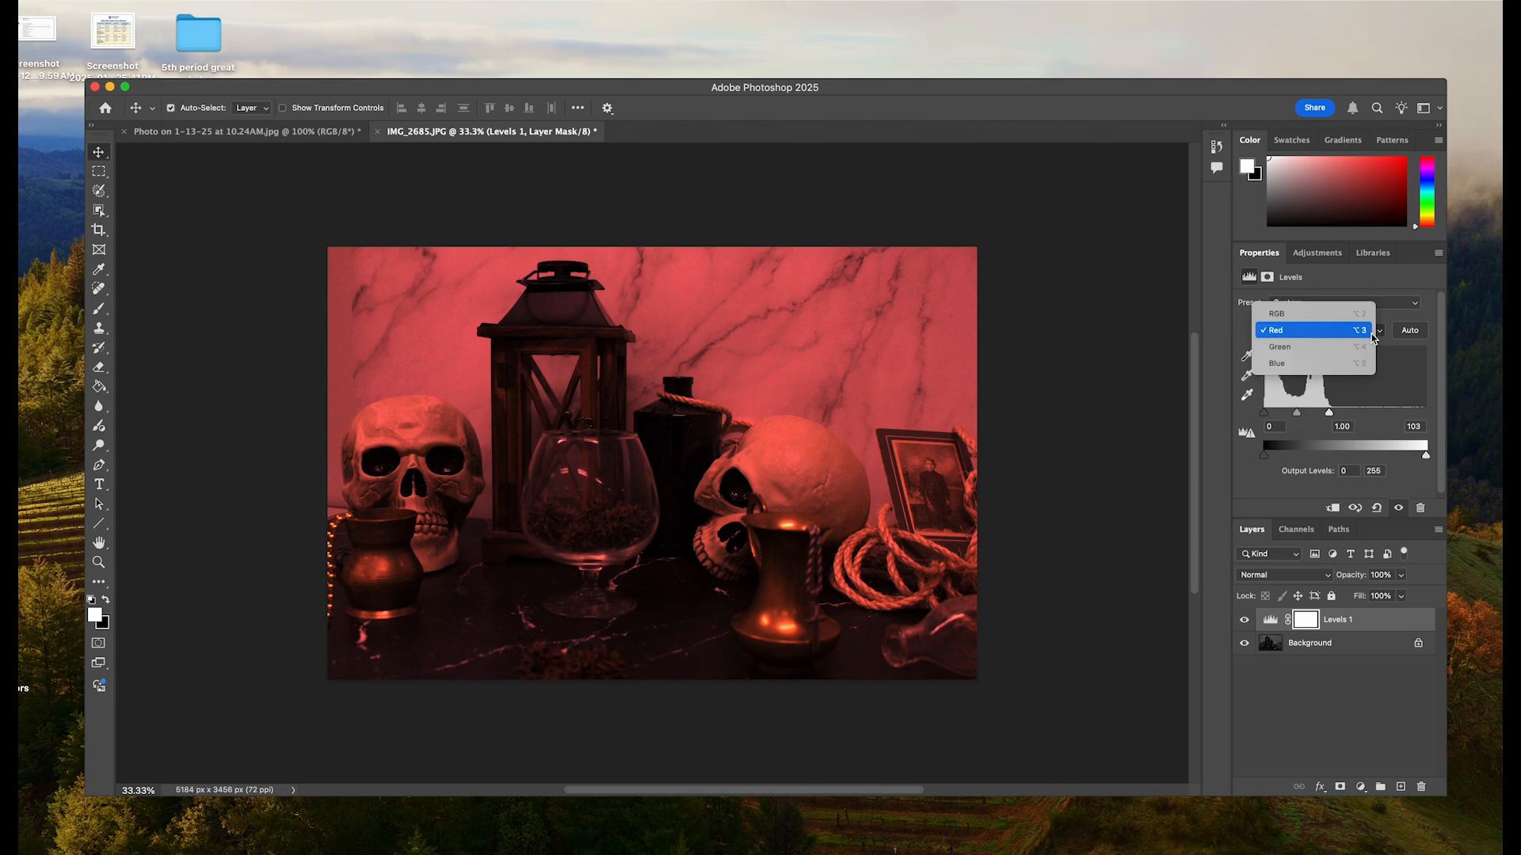
{"action": "left_click", "coordinate": [1360, 350]}
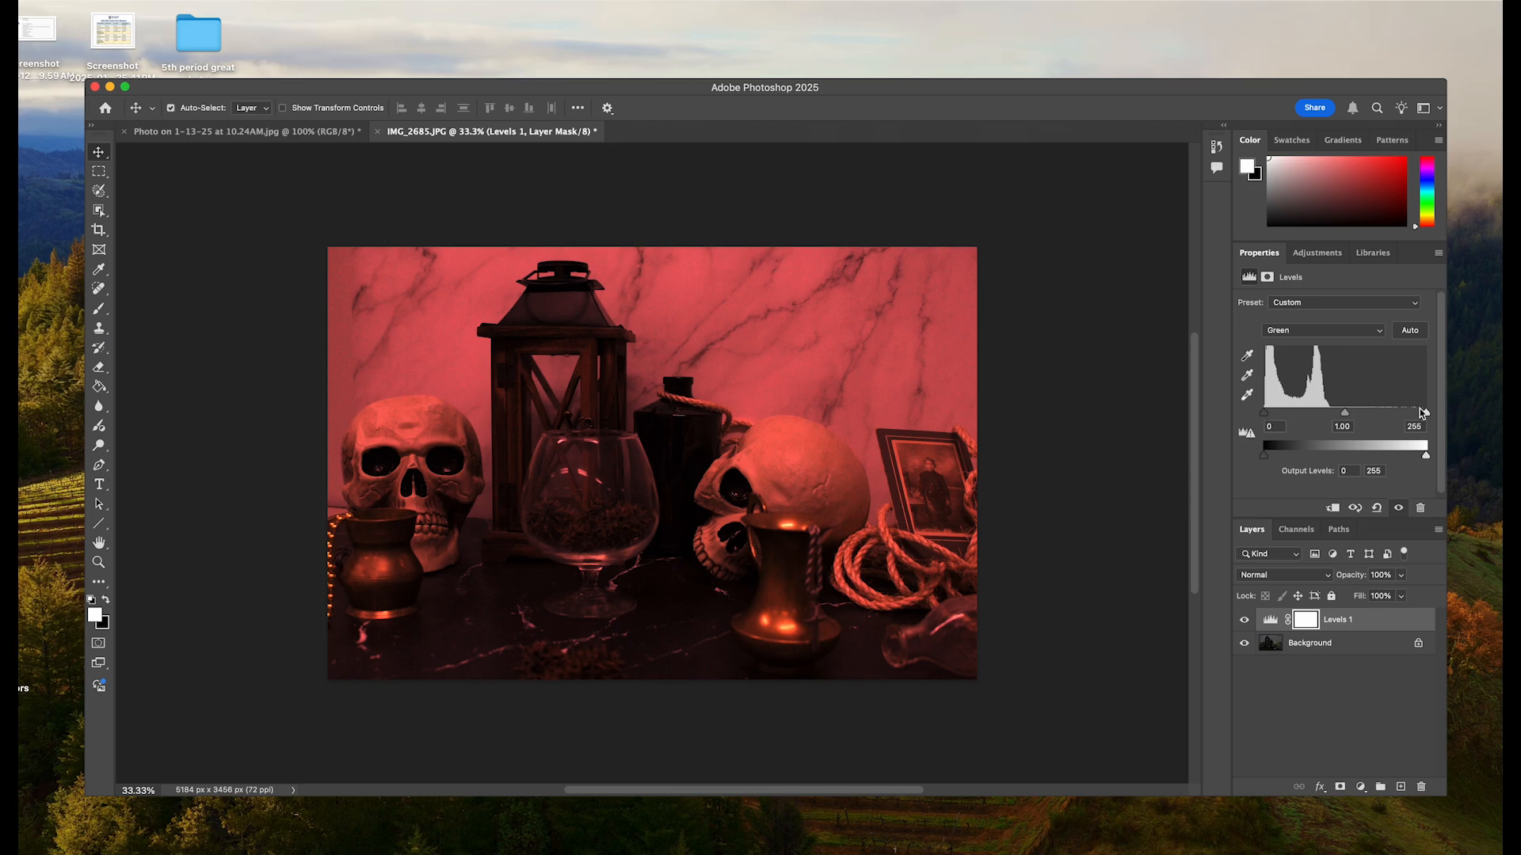
{"action": "left_click_drag", "start_coordinate": [1428, 412], "coordinate": [1330, 412]}
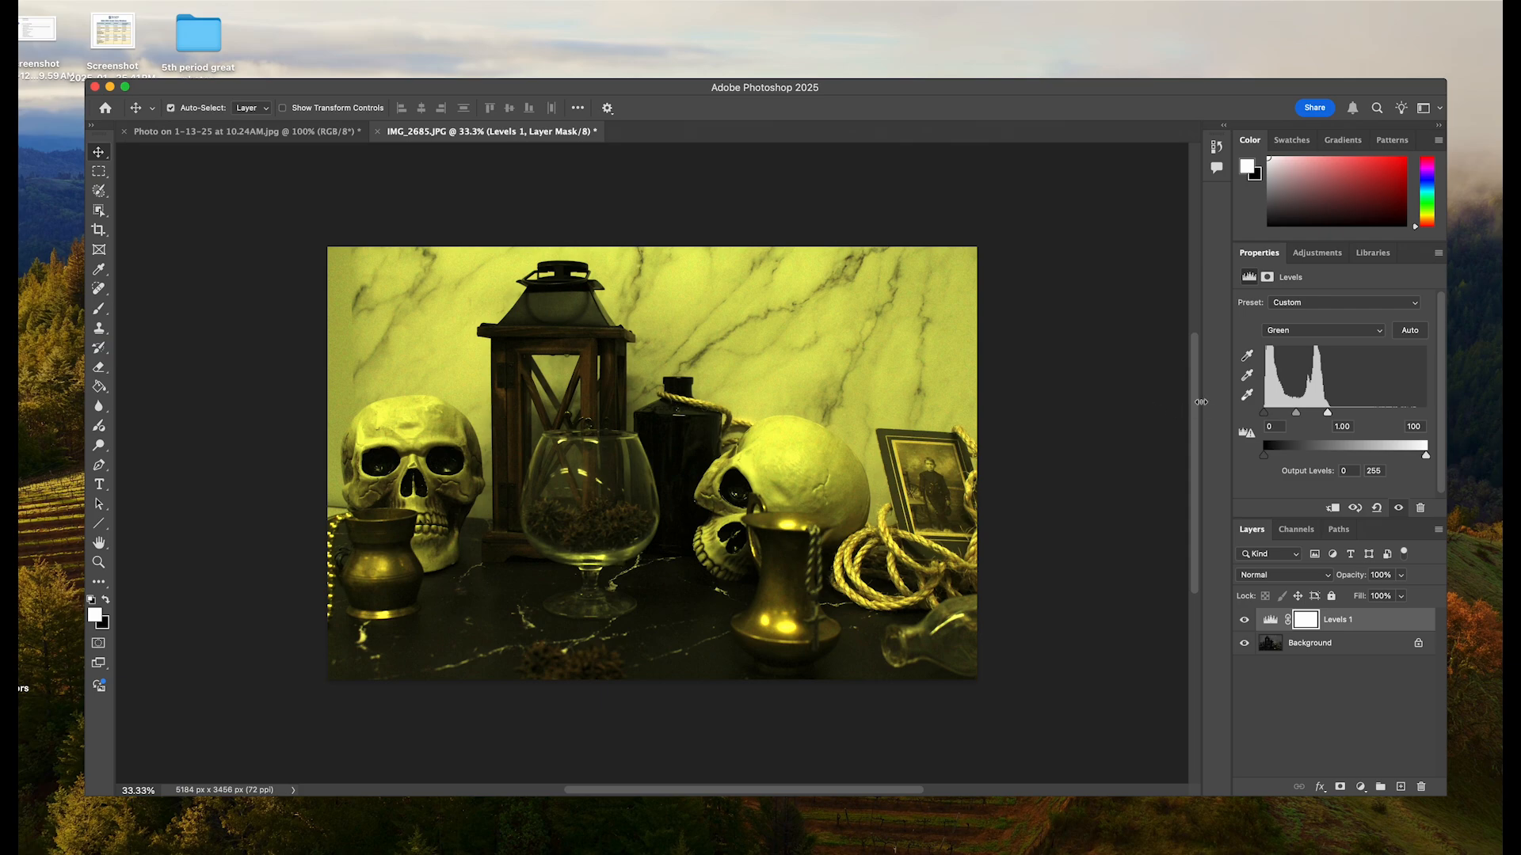
Step: Set the Blue channel's white input level to 99 and compare the photo with the Levels layer hidden and shown
{"action": "left_click", "coordinate": [1352, 334]}
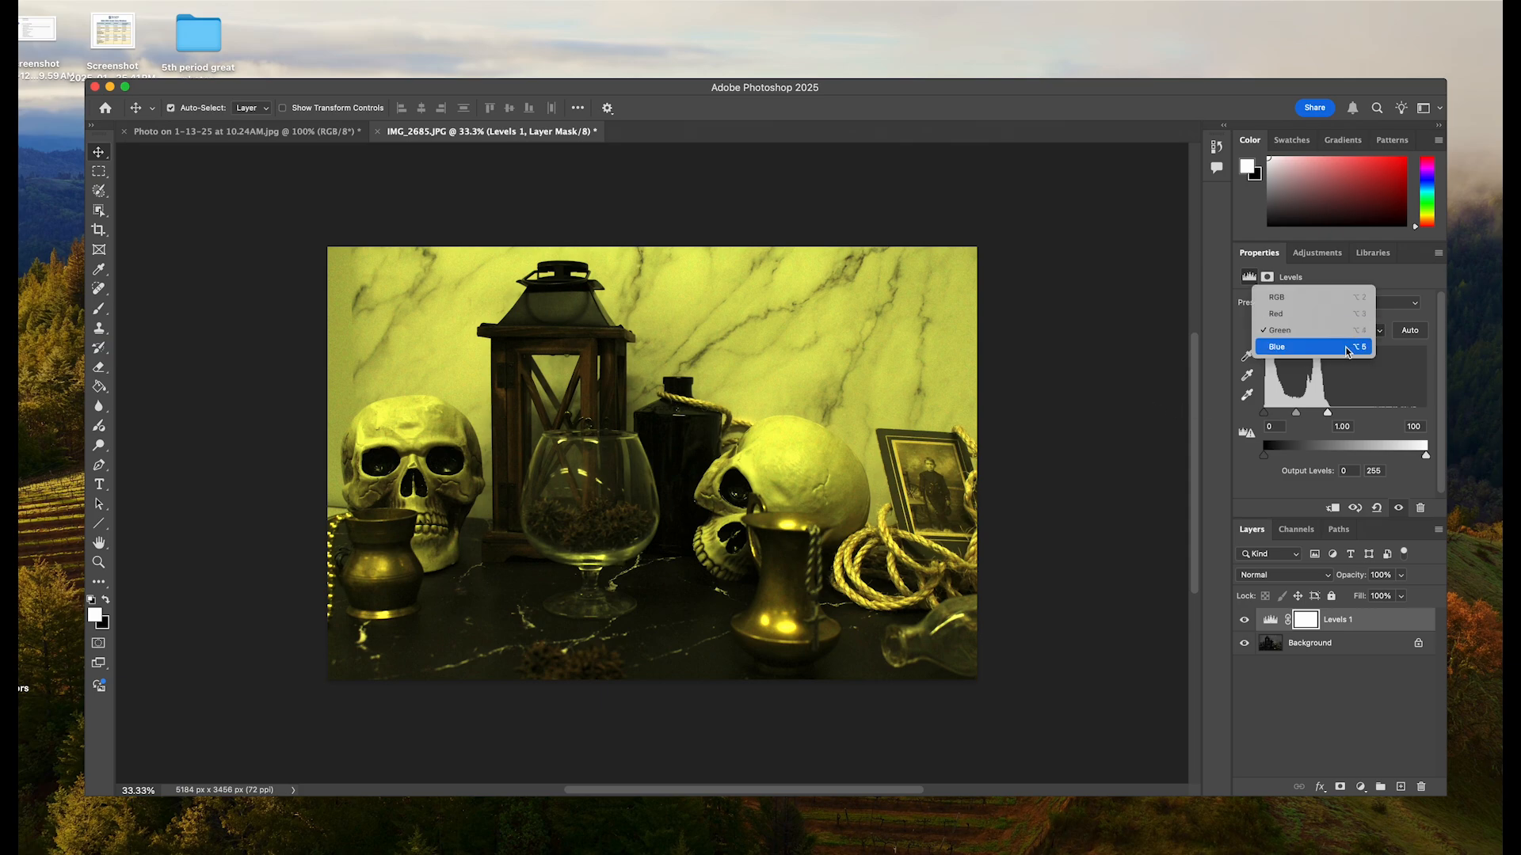
{"action": "left_click", "coordinate": [1348, 351]}
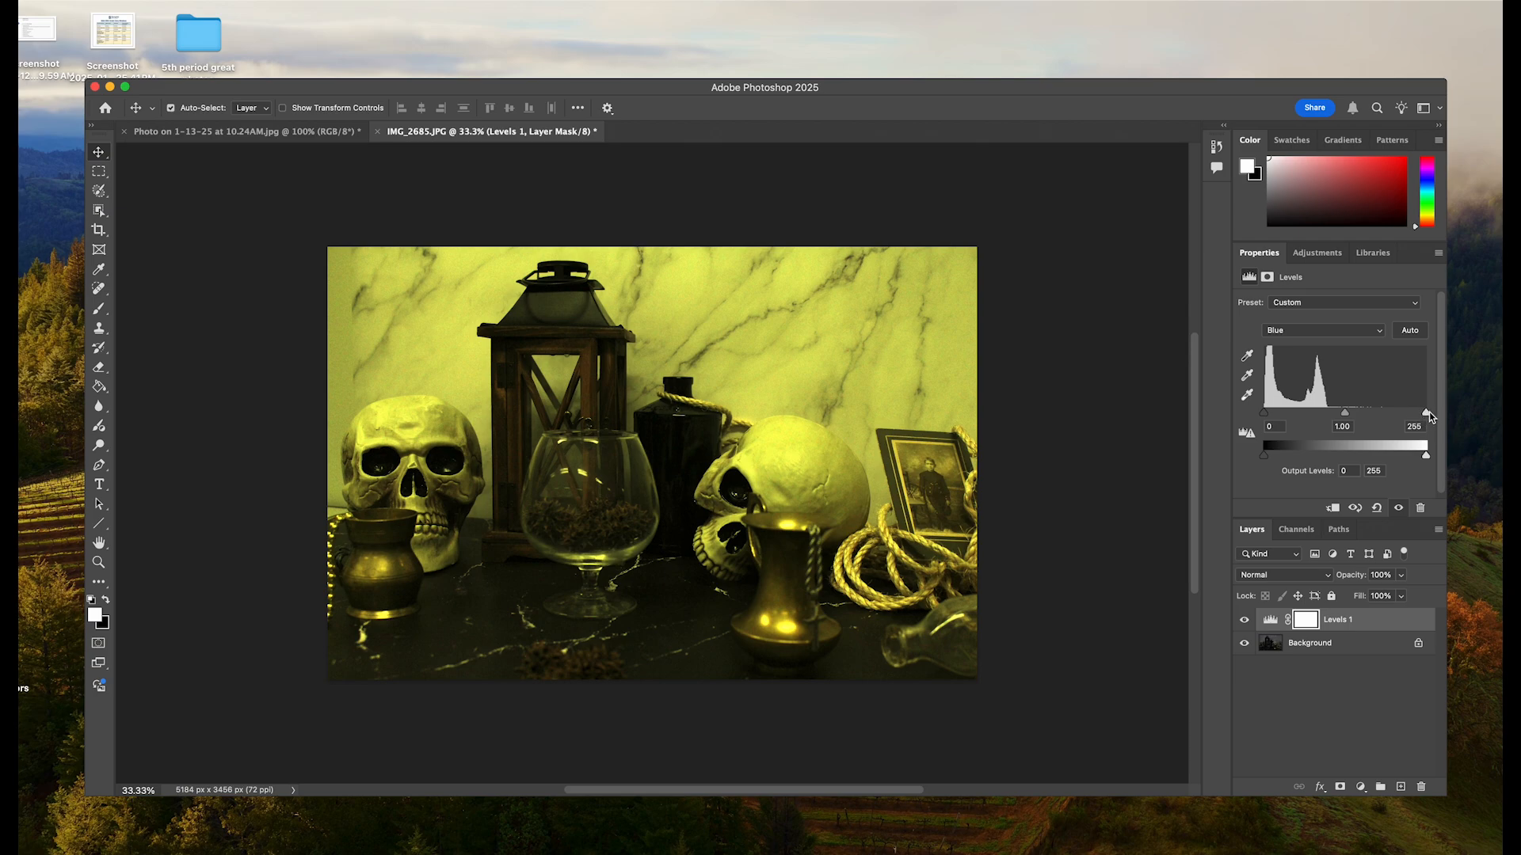
{"action": "left_click_drag", "start_coordinate": [1427, 412], "coordinate": [1327, 412]}
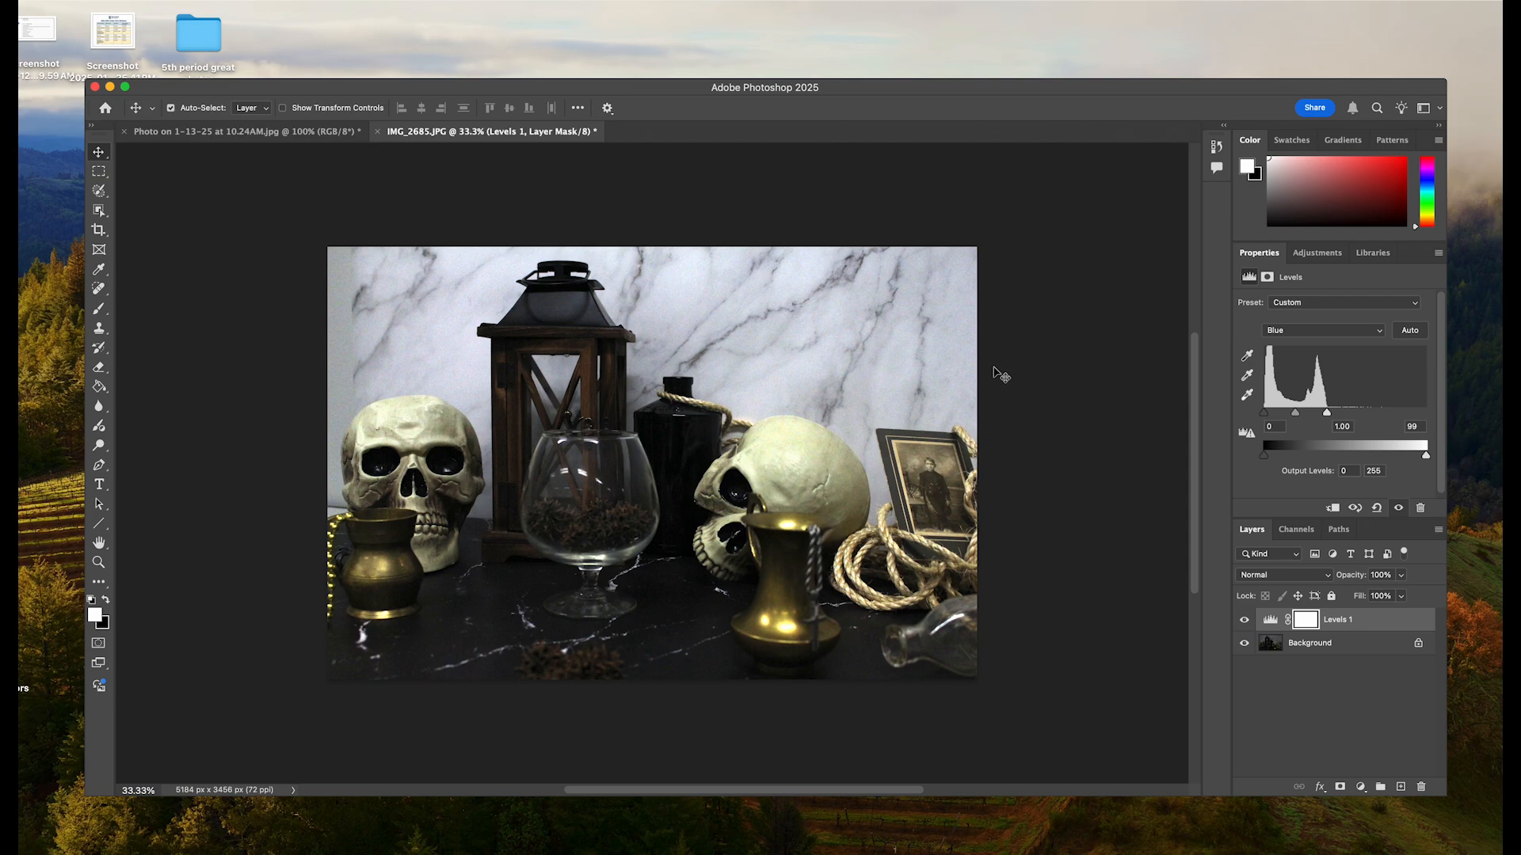
{"action": "left_click", "coordinate": [1245, 622]}
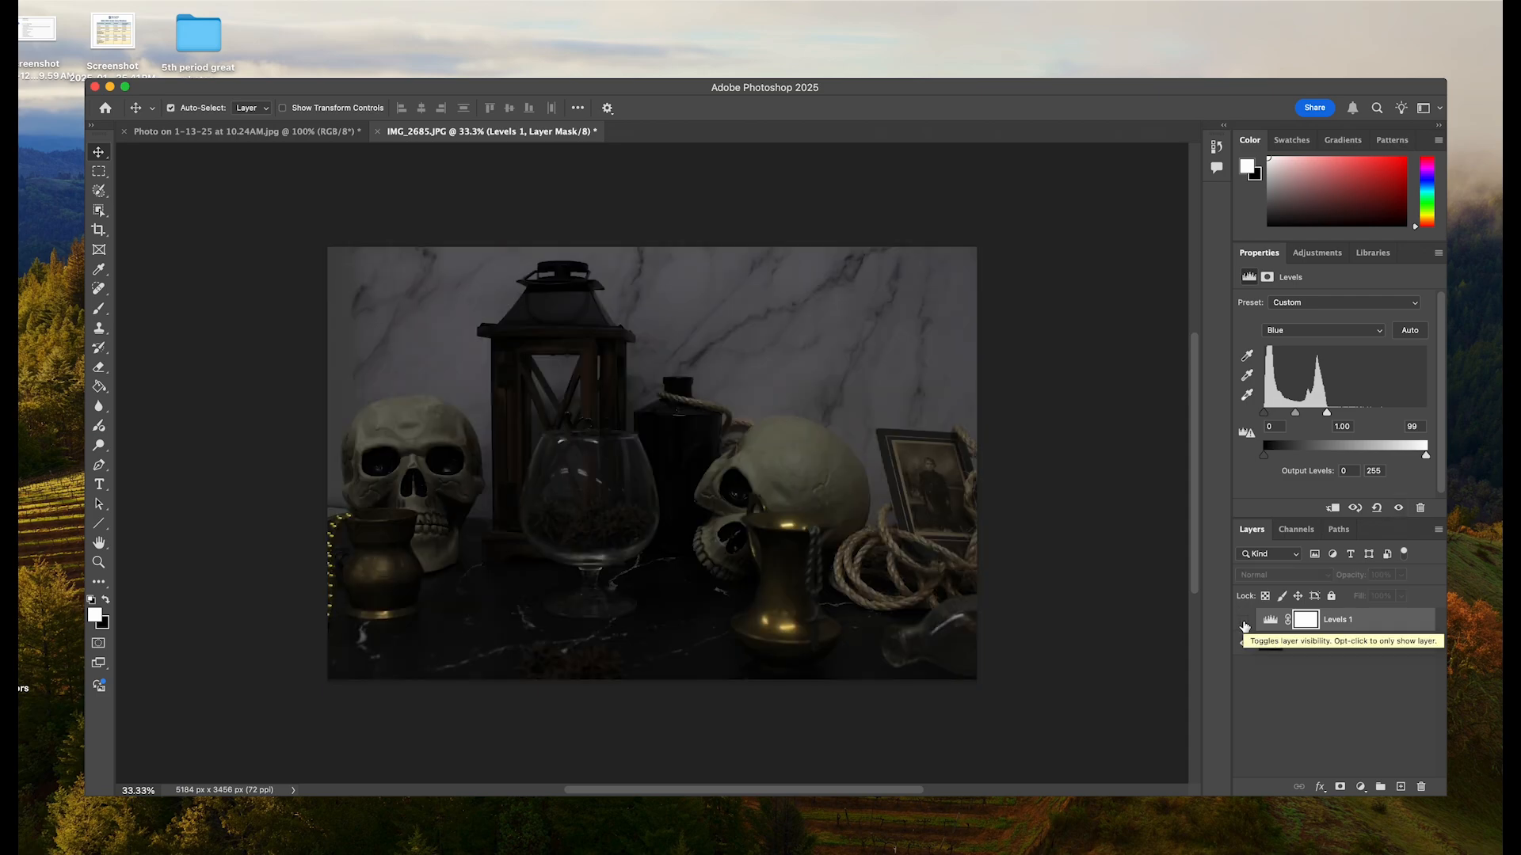
{"action": "left_click", "coordinate": [1244, 624]}
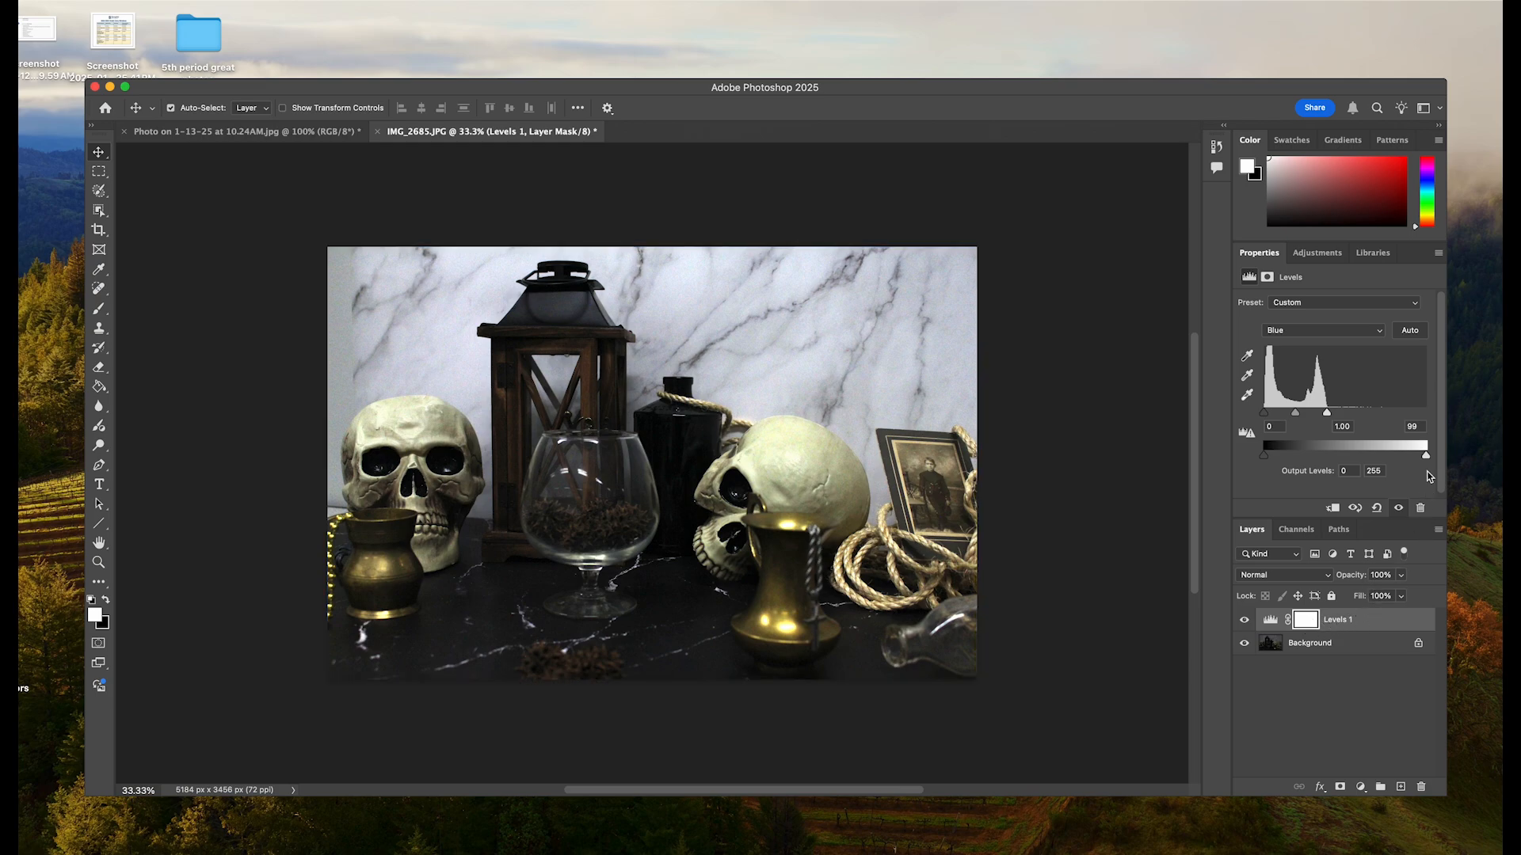
Step: Add a Brightness/Contrast adjustment layer with brightness 40 and contrast 8
{"action": "left_click", "coordinate": [1323, 259]}
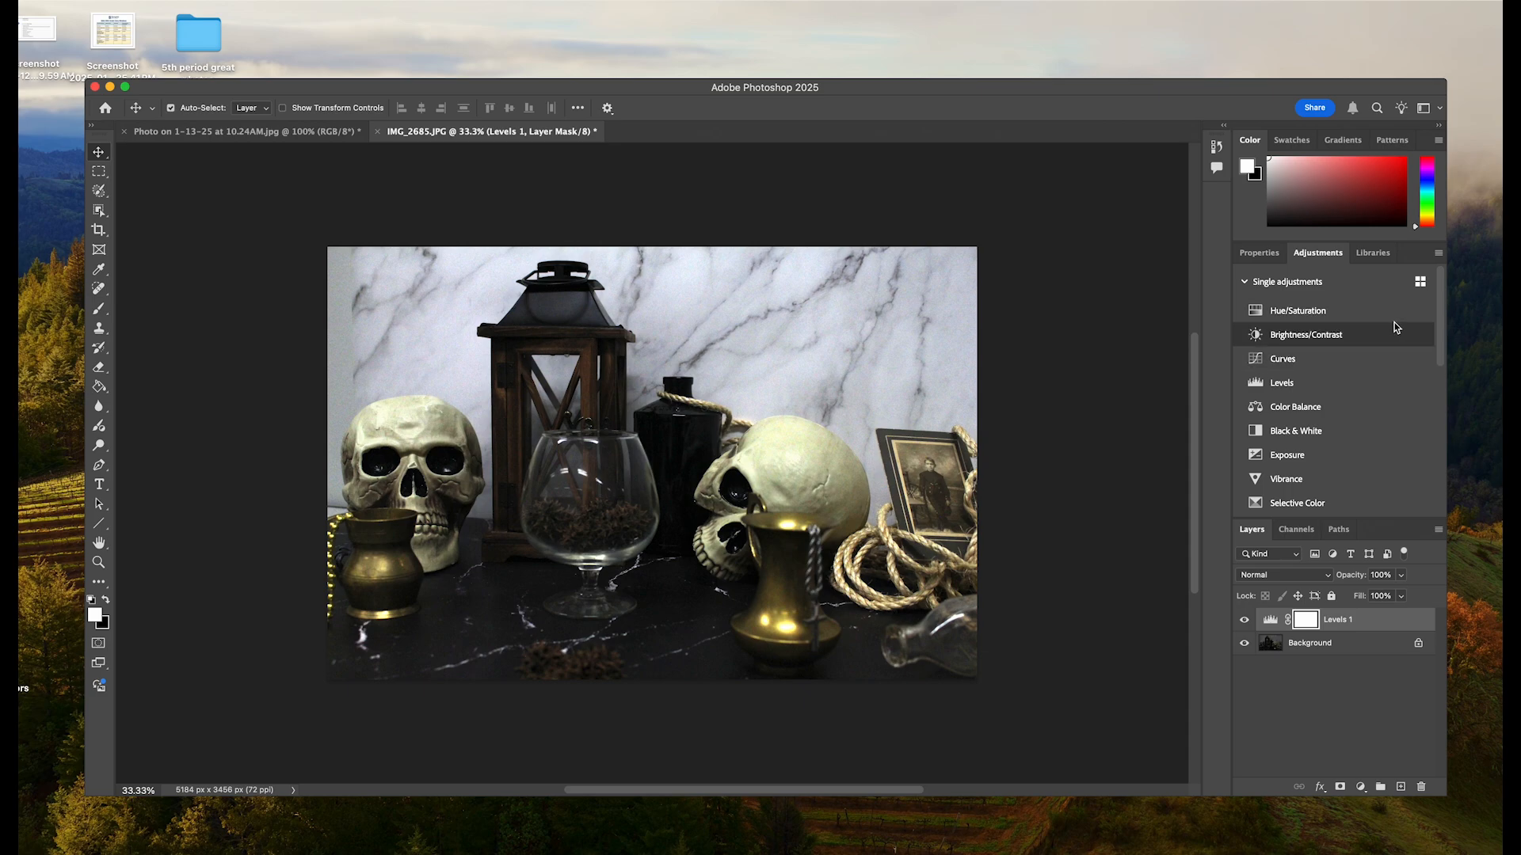
{"action": "left_click", "coordinate": [1337, 335]}
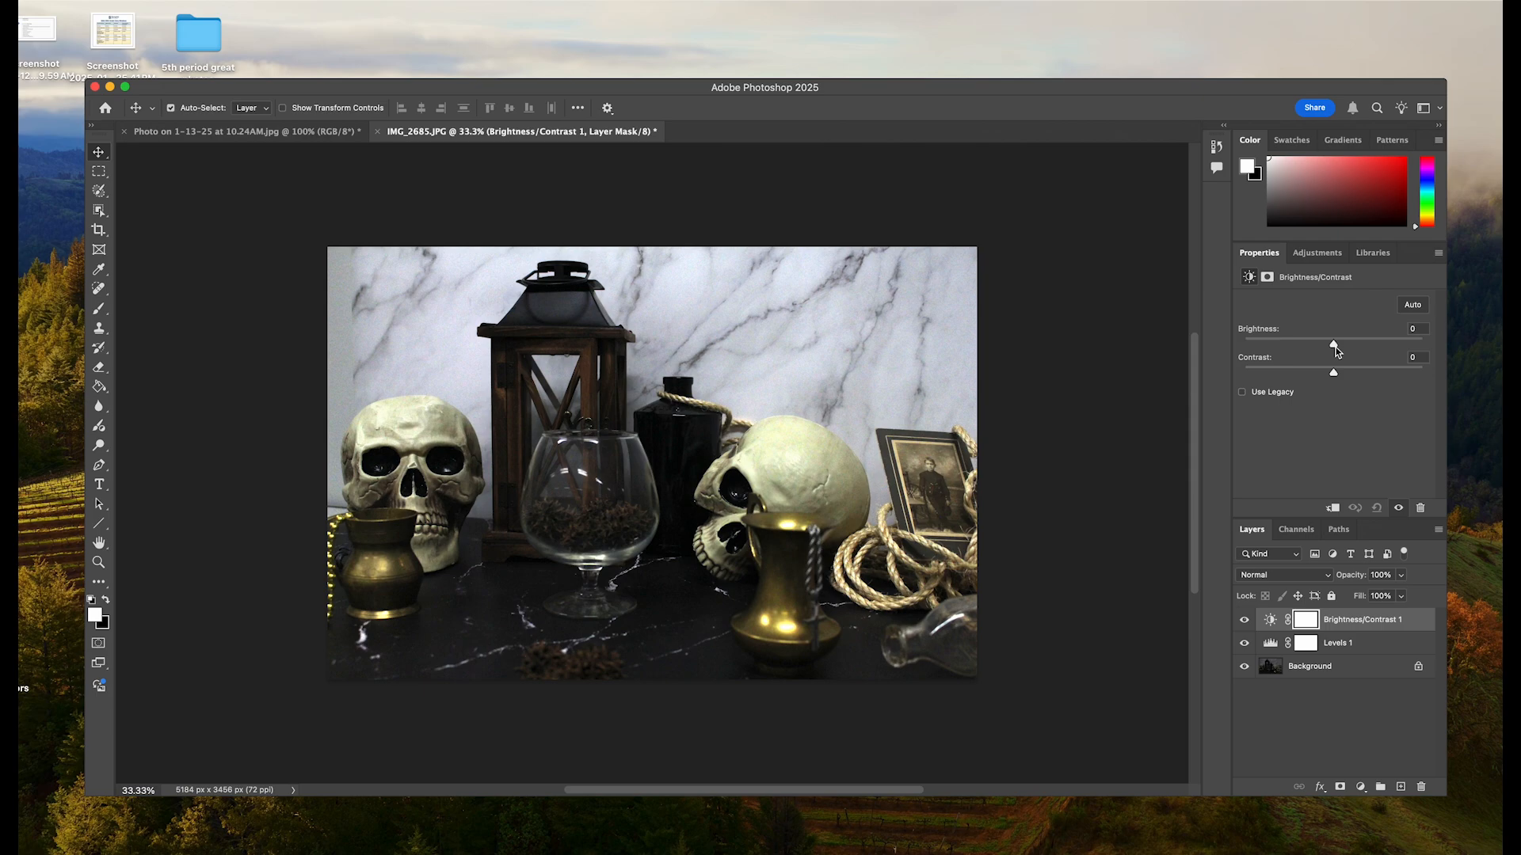
{"action": "mouse_move", "coordinate": [1336, 351]}
{"action": "left_mouse_down"}
{"action": "mouse_move", "coordinate": [1397, 354]}
{"action": "mouse_move", "coordinate": [1356, 348]}
{"action": "mouse_move", "coordinate": [1393, 374]}
{"action": "mouse_move", "coordinate": [1326, 378]}
{"action": "mouse_move", "coordinate": [1369, 380]}
{"action": "mouse_move", "coordinate": [1293, 374]}
{"action": "mouse_move", "coordinate": [1337, 377]}
{"action": "left_mouse_up"}
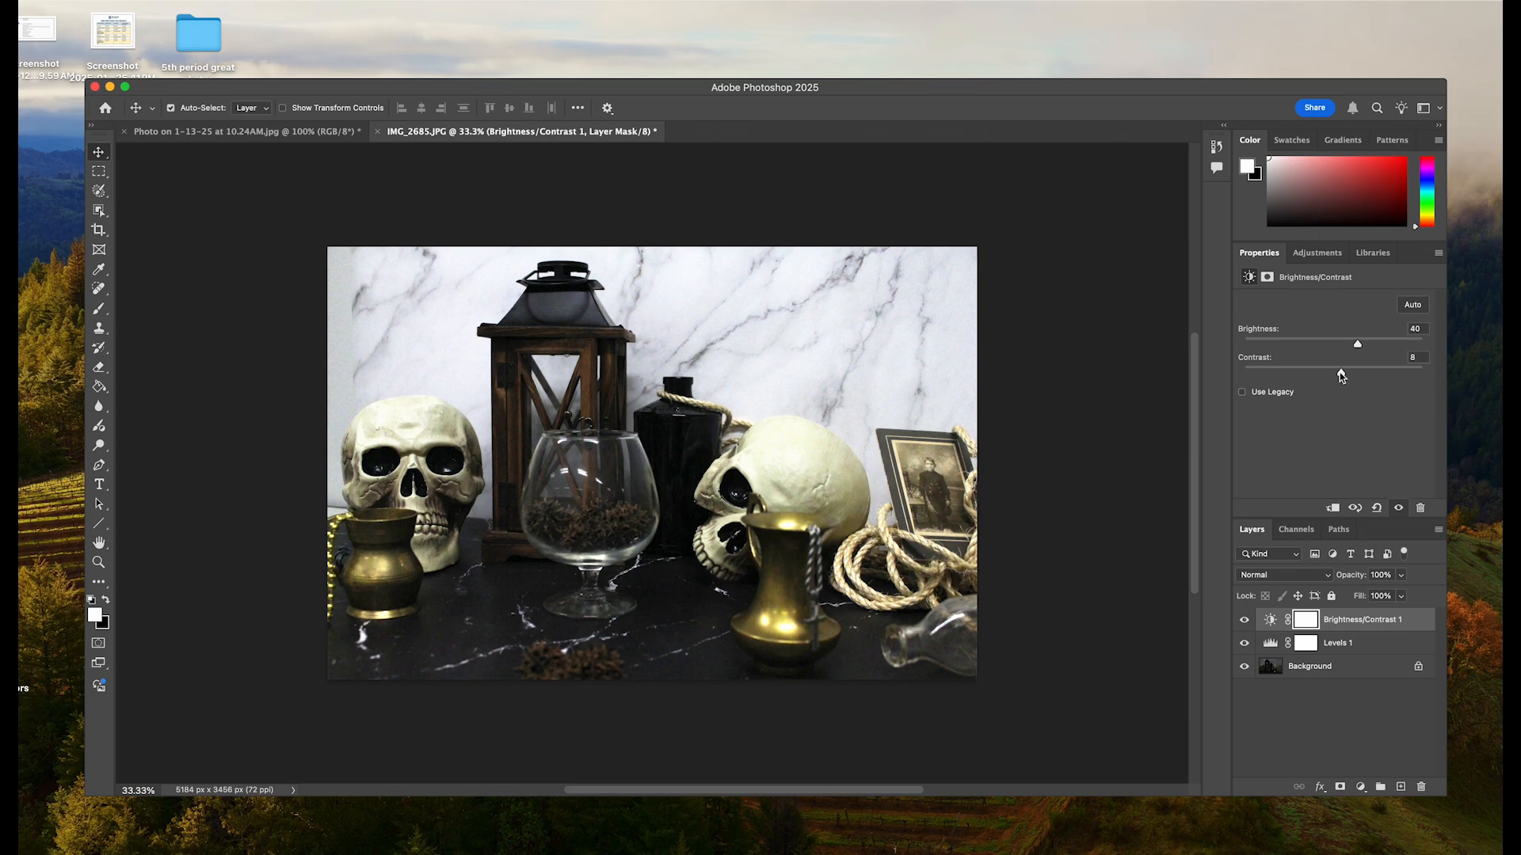
Step: Add a Hue/Saturation adjustment layer with saturation +20, try a hue shift, and set the hue back to 0
{"action": "left_click", "coordinate": [1318, 253]}
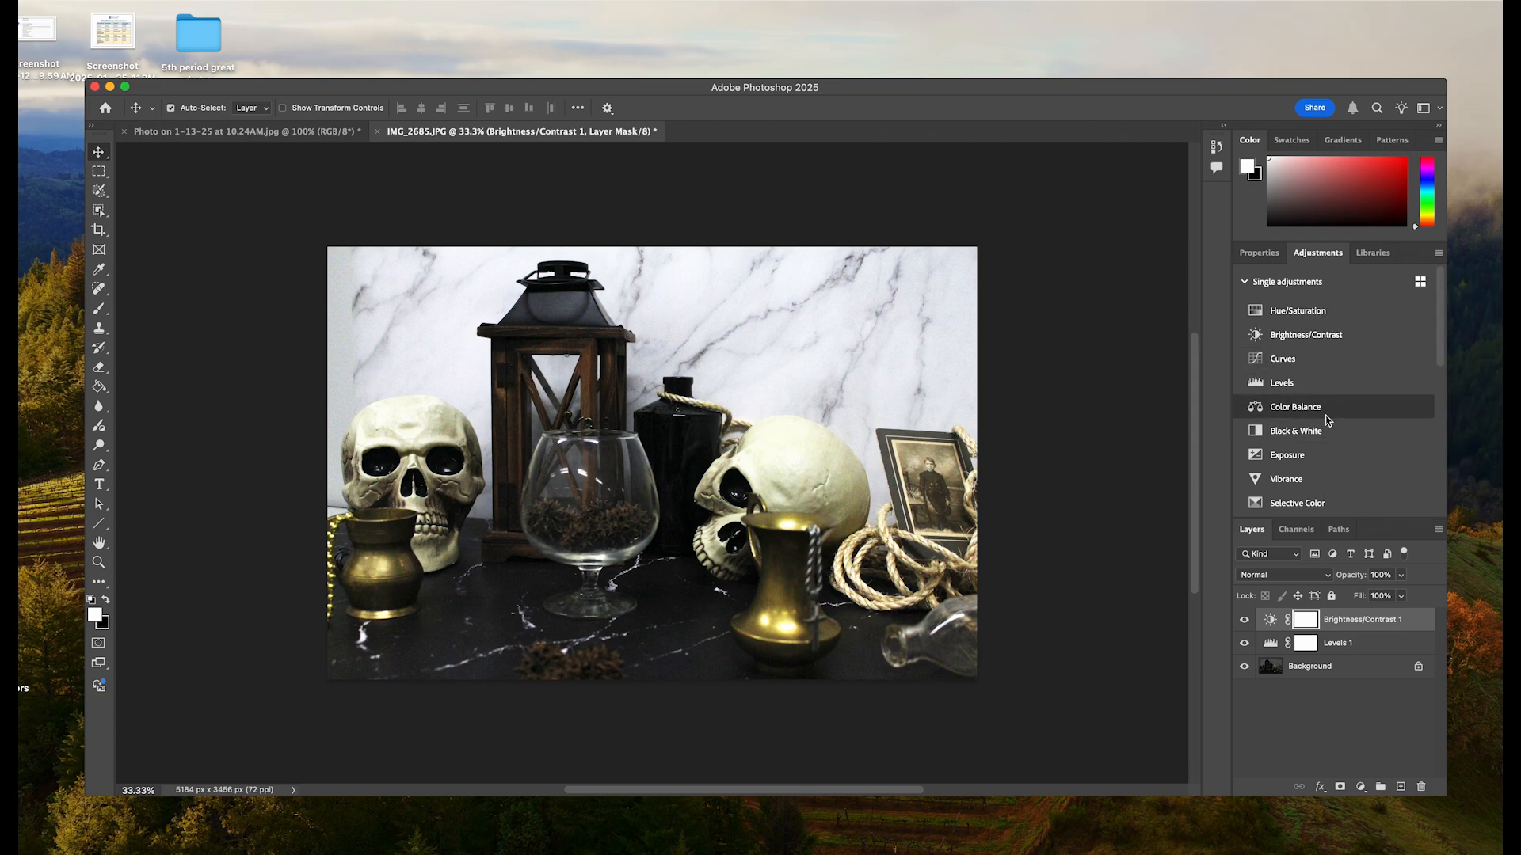
{"action": "left_click", "coordinate": [1351, 310]}
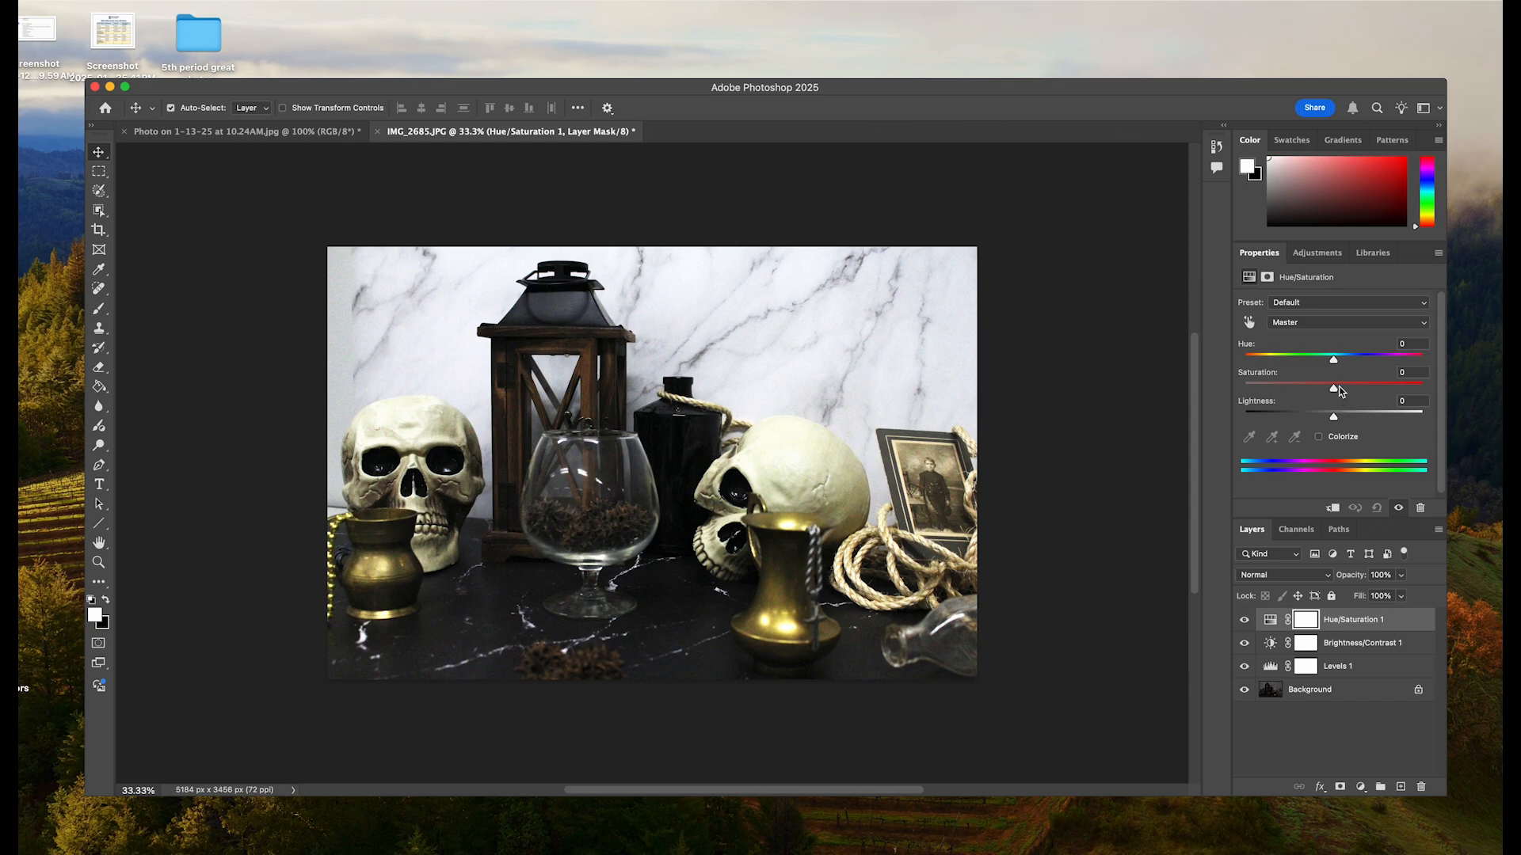
{"action": "mouse_move", "coordinate": [1334, 388]}
{"action": "left_mouse_down"}
{"action": "mouse_move", "coordinate": [1392, 388]}
{"action": "mouse_move", "coordinate": [1299, 358]}
{"action": "mouse_move", "coordinate": [1367, 361]}
{"action": "mouse_move", "coordinate": [1305, 359]}
{"action": "mouse_move", "coordinate": [1324, 361]}
{"action": "left_mouse_up"}
{"action": "left_click", "coordinate": [1393, 343]}
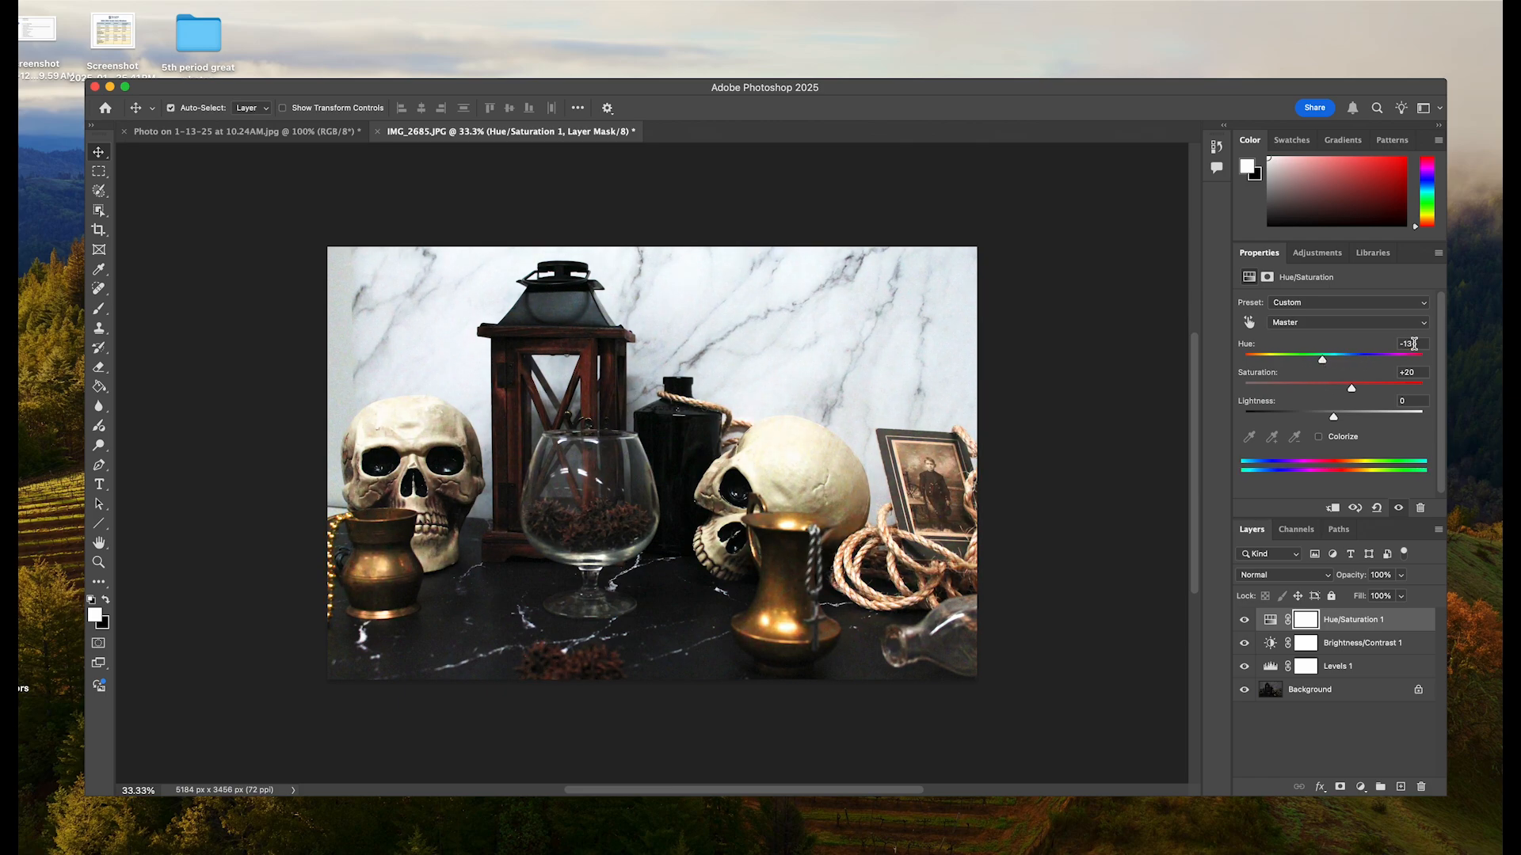
{"action": "type", "text": "0"}
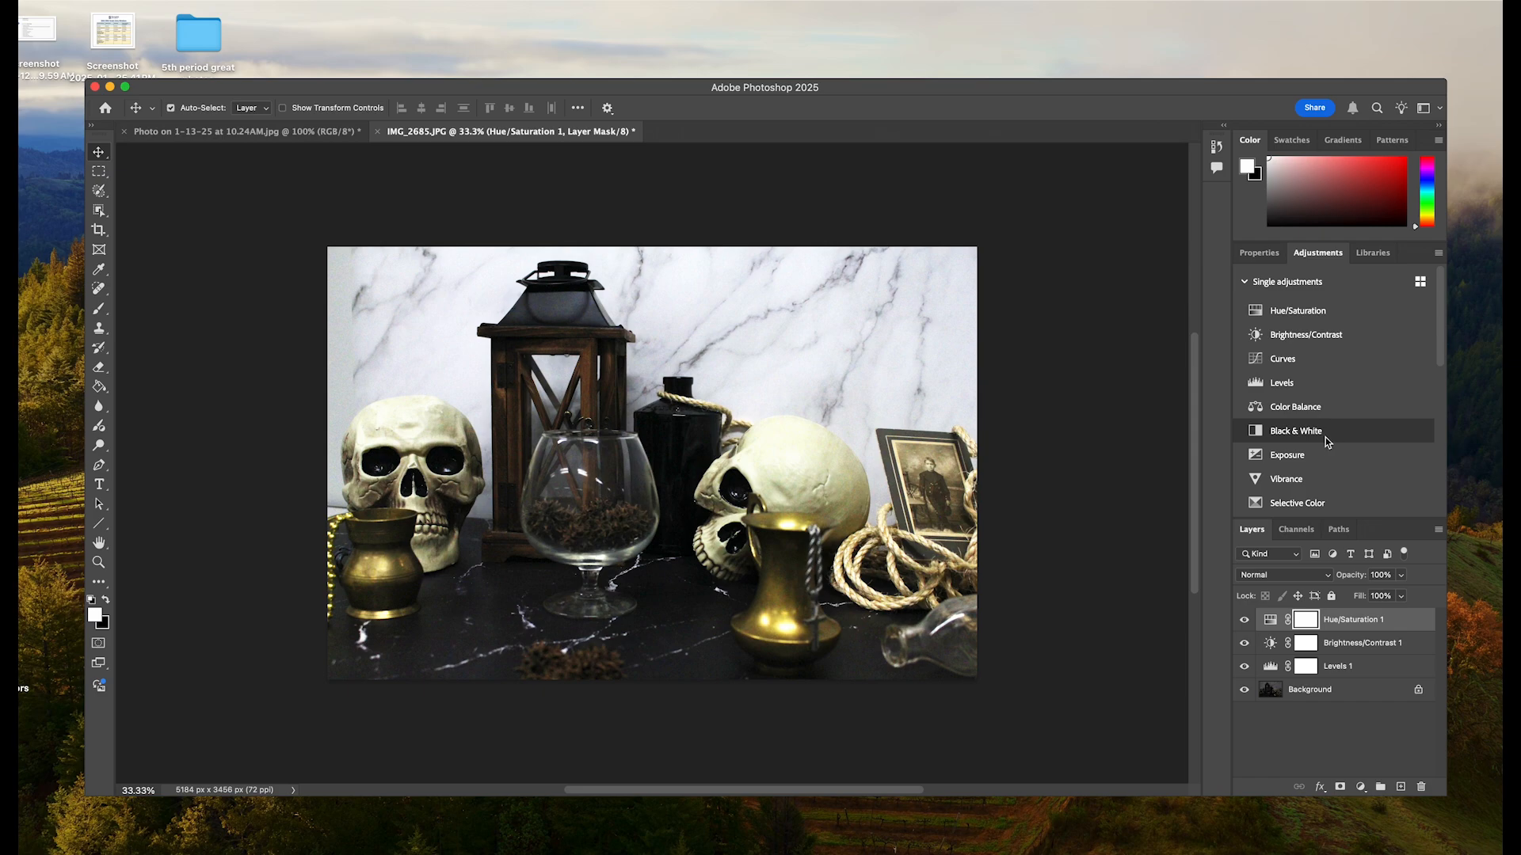
Step: Add a Black & White adjustment layer with Reds at 65, Yellows at 98 and Blues at 58
{"action": "left_click", "coordinate": [1324, 434]}
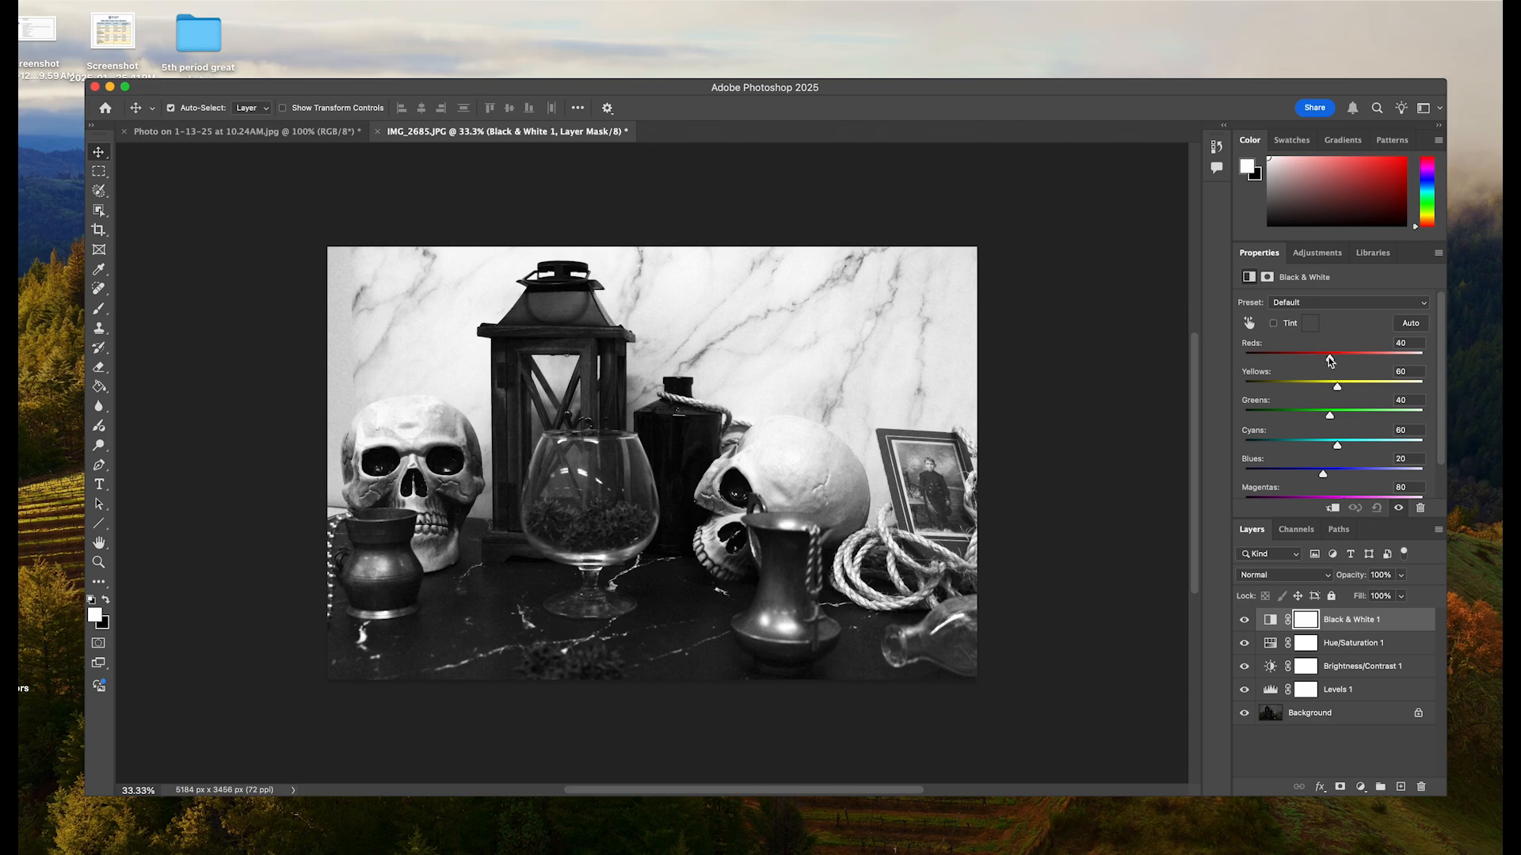
{"action": "mouse_move", "coordinate": [1331, 362]}
{"action": "left_mouse_down"}
{"action": "mouse_move", "coordinate": [1259, 361]}
{"action": "mouse_move", "coordinate": [1338, 361]}
{"action": "left_mouse_up"}
{"action": "mouse_move", "coordinate": [1324, 478]}
{"action": "left_mouse_down"}
{"action": "mouse_move", "coordinate": [1278, 478]}
{"action": "mouse_move", "coordinate": [1338, 479]}
{"action": "left_mouse_up"}
{"action": "left_click_drag", "start_coordinate": [1338, 387], "coordinate": [1315, 388]}
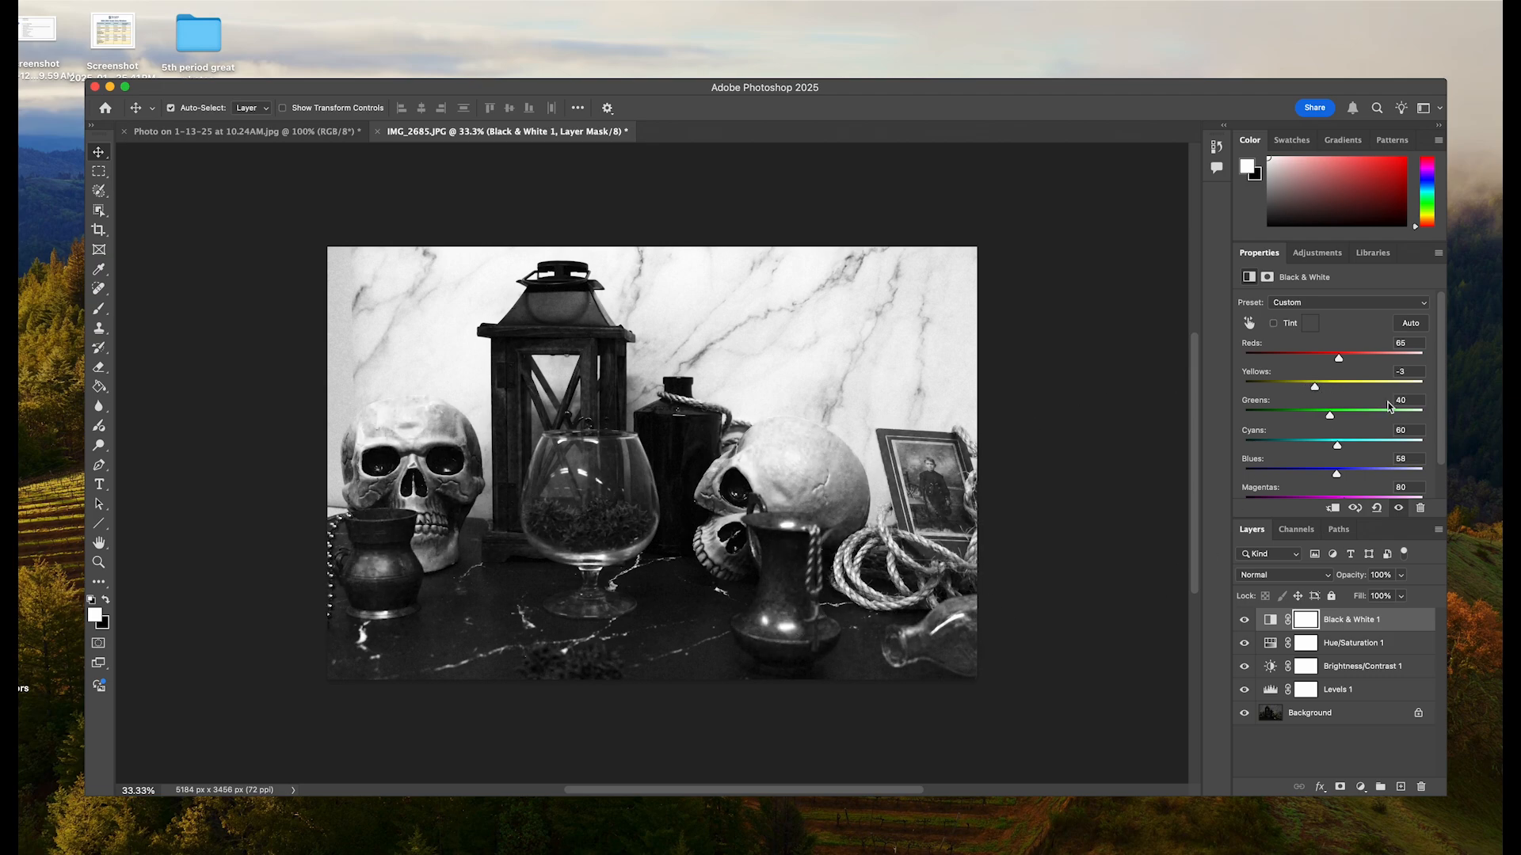
{"action": "mouse_move", "coordinate": [1314, 387]}
{"action": "left_mouse_down"}
{"action": "mouse_move", "coordinate": [1284, 390]}
{"action": "mouse_move", "coordinate": [1404, 389]}
{"action": "mouse_move", "coordinate": [1345, 391]}
{"action": "left_mouse_up"}
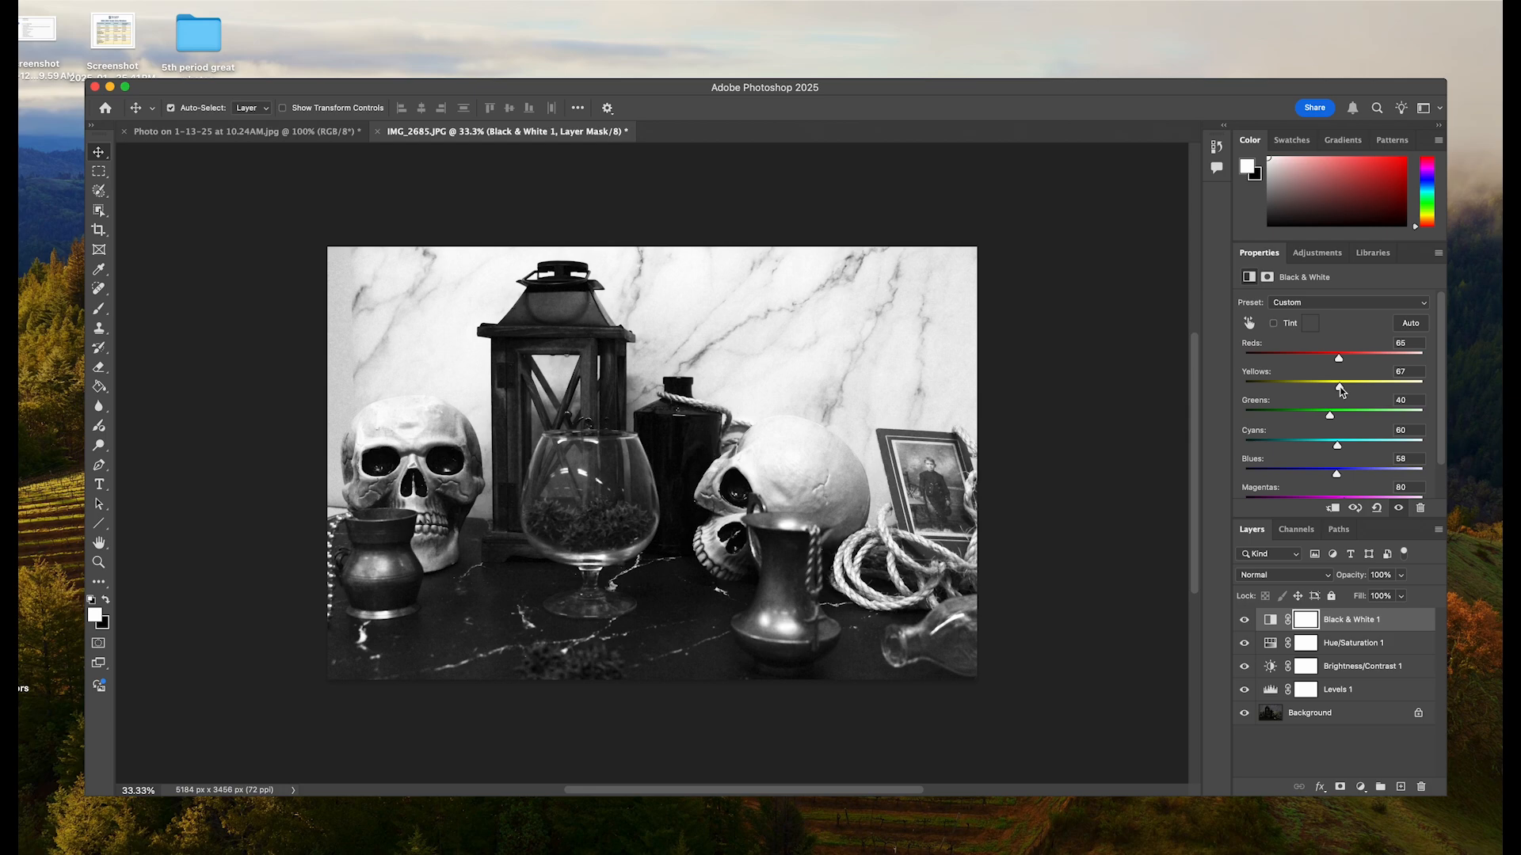
{"action": "left_click_drag", "start_coordinate": [1341, 392], "coordinate": [1344, 391]}
{"action": "left_click_drag", "start_coordinate": [1344, 391], "coordinate": [1283, 390]}
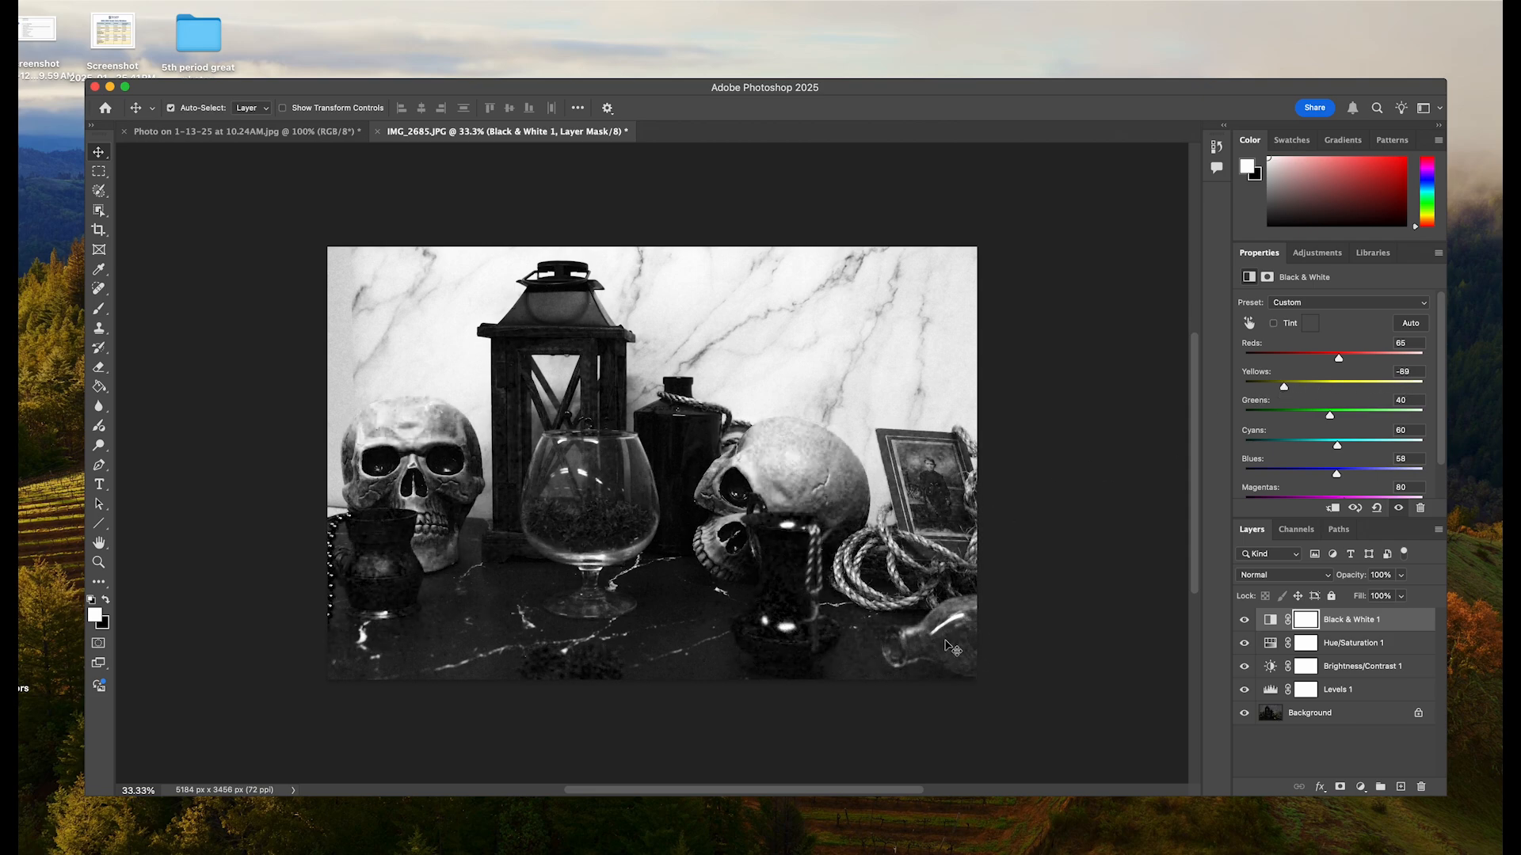
{"action": "left_click_drag", "start_coordinate": [1284, 388], "coordinate": [1352, 394]}
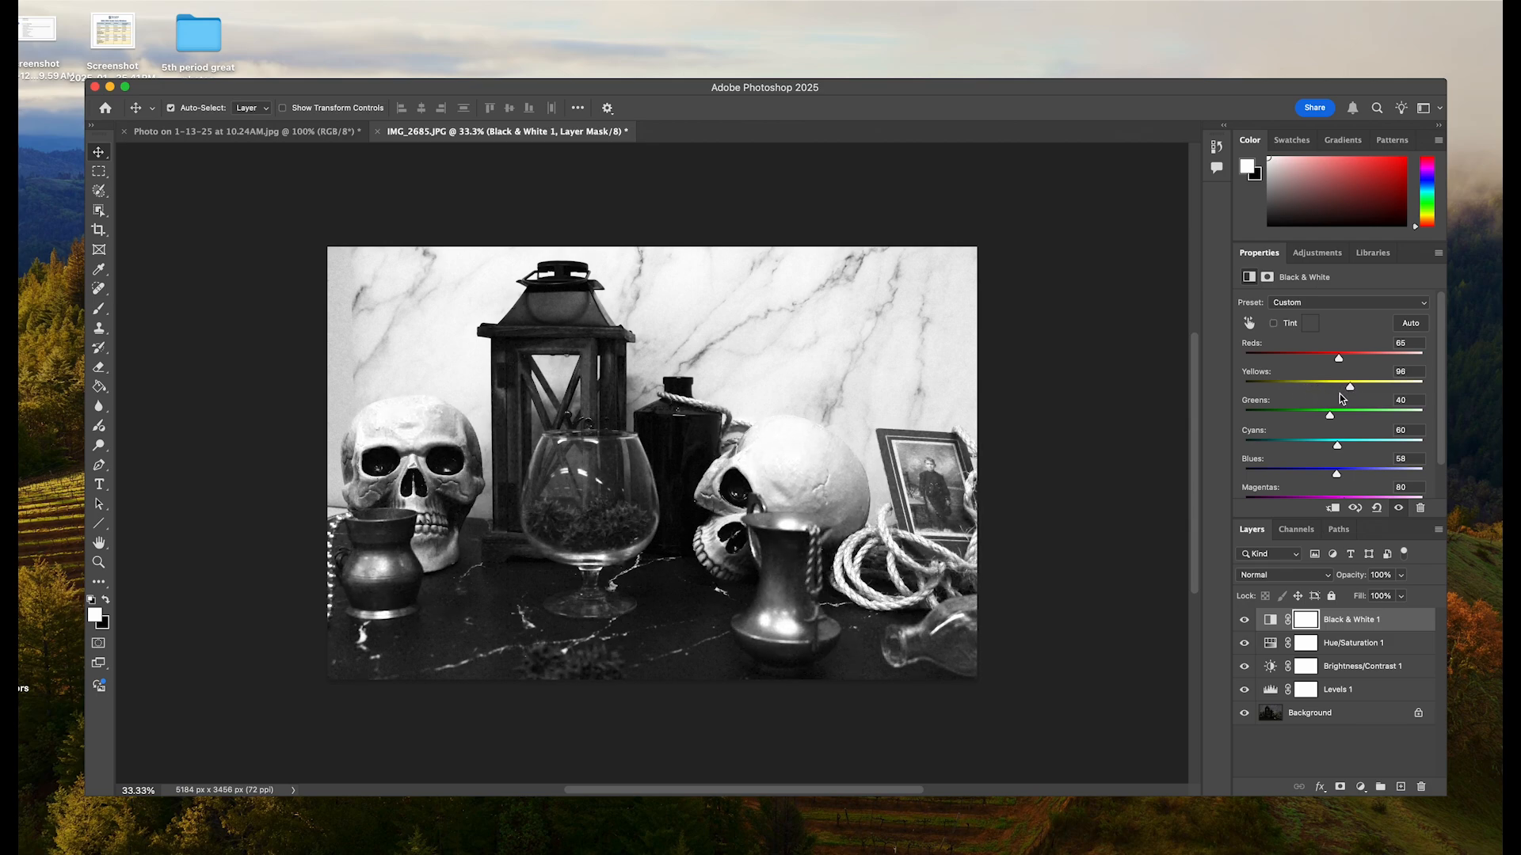
Step: Add a second Brightness/Contrast adjustment layer above the Black & White layer and raise its contrast to 43
{"action": "left_click", "coordinate": [1321, 255]}
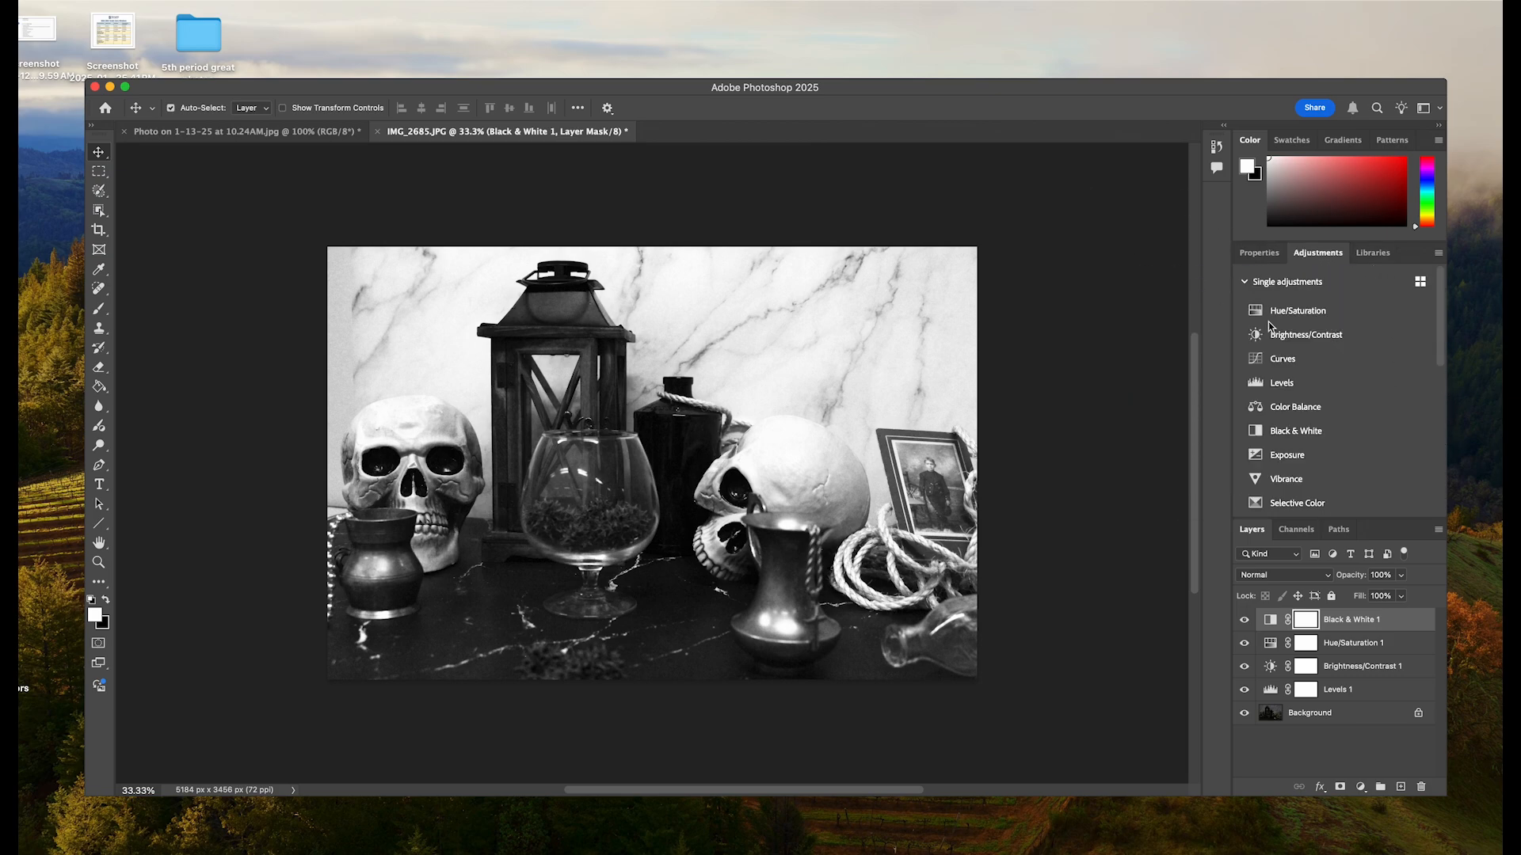
{"action": "left_click", "coordinate": [1300, 336]}
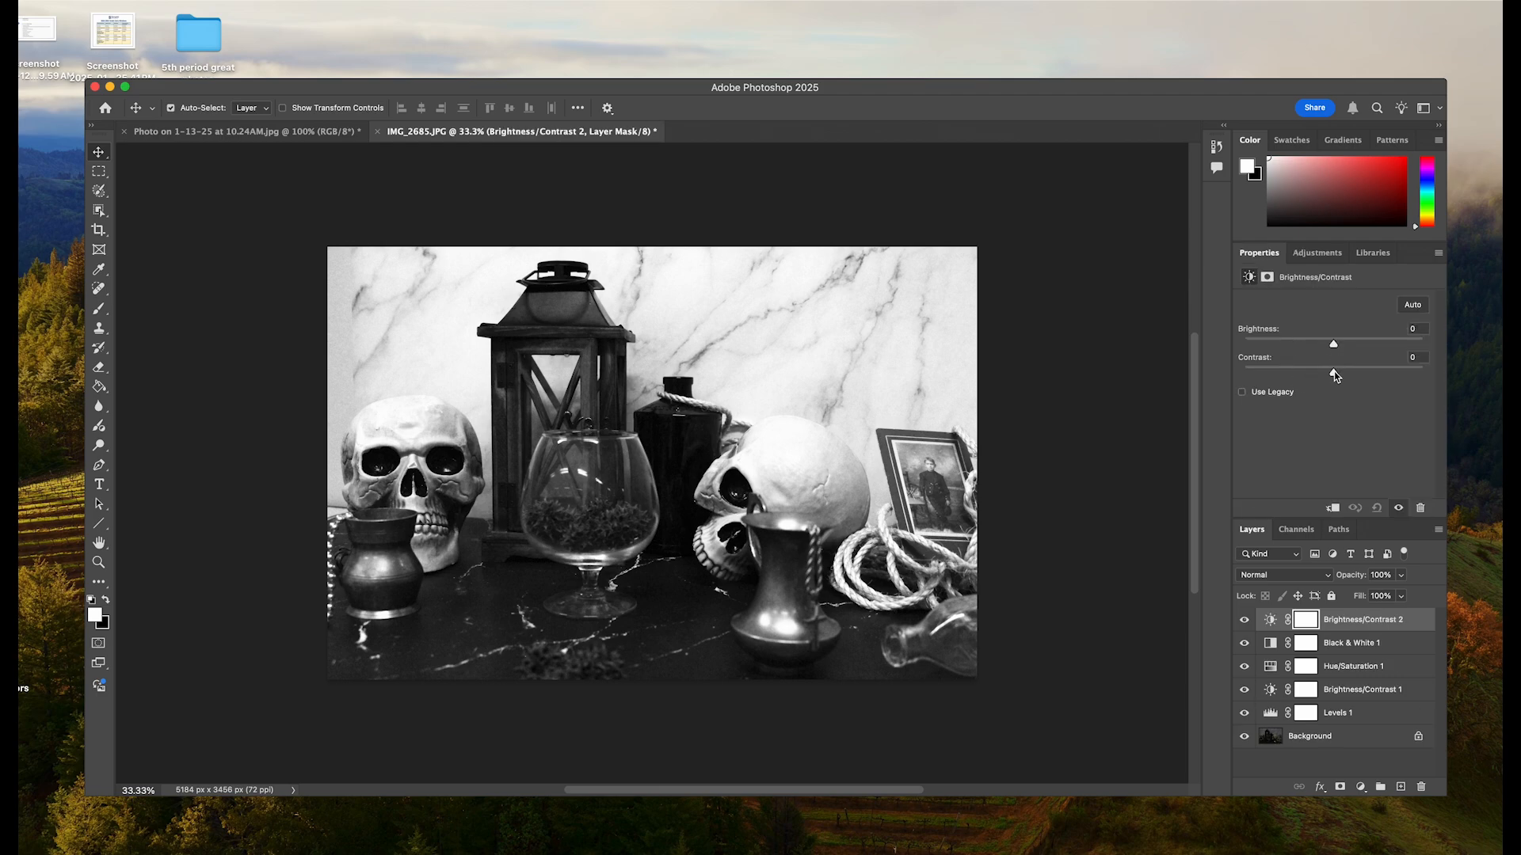
{"action": "left_click_drag", "start_coordinate": [1334, 372], "coordinate": [1347, 374]}
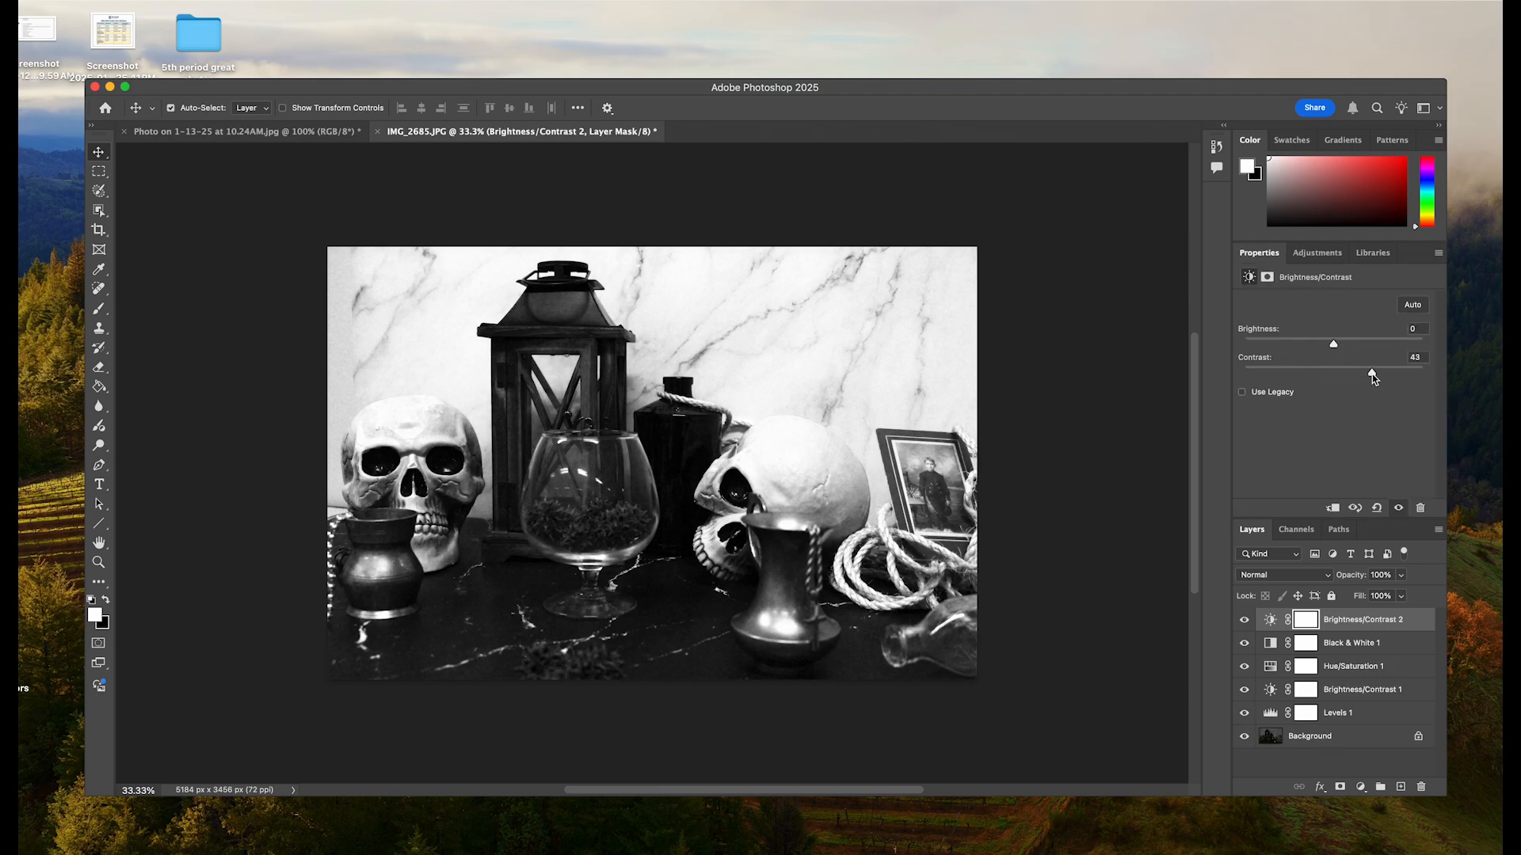
Step: Raise the brightness of the top Brightness/Contrast adjustment layer slightly
{"action": "left_click_drag", "start_coordinate": [1334, 343], "coordinate": [1338, 347]}
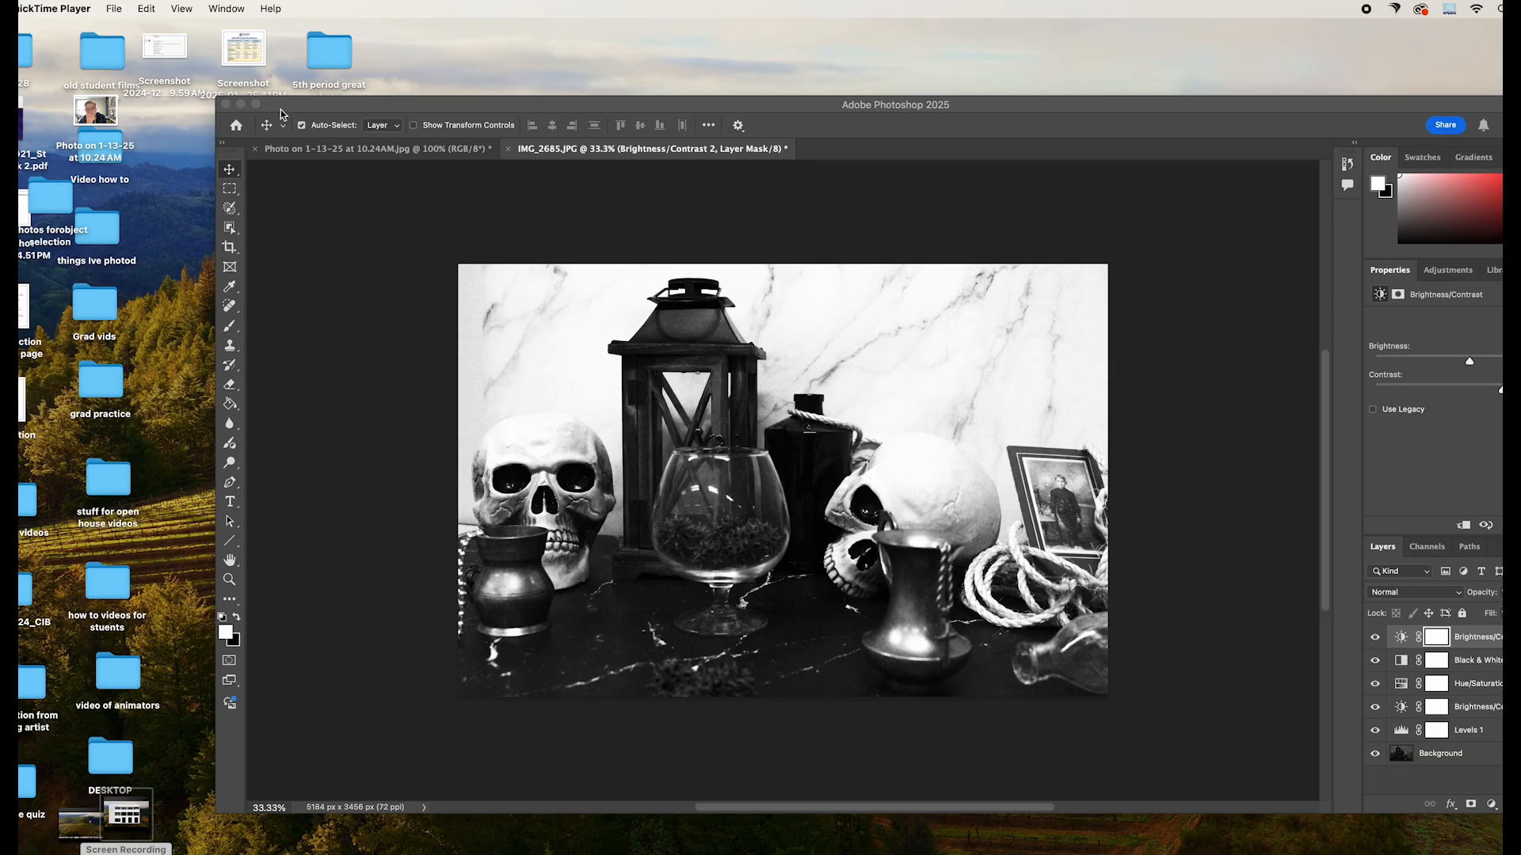
Step: Bring up the Export As settings for the edited still-life photo and choose JPG as the file format
{"action": "left_click", "coordinate": [312, 248]}
{"action": "left_click", "coordinate": [112, 11]}
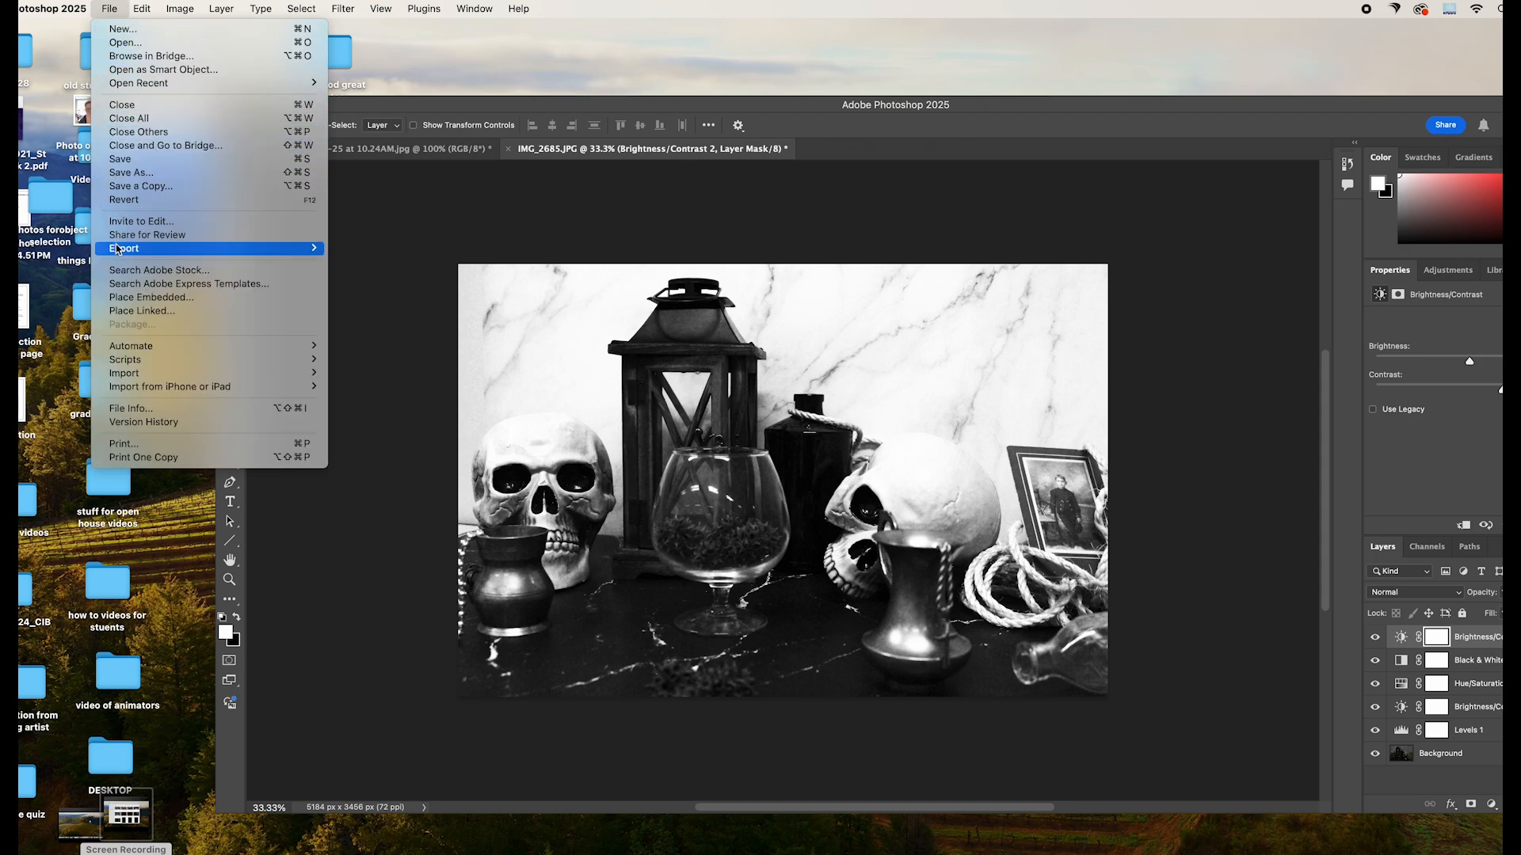
{"action": "mouse_move", "coordinate": [187, 250]}
{"action": "left_click", "coordinate": [349, 265]}
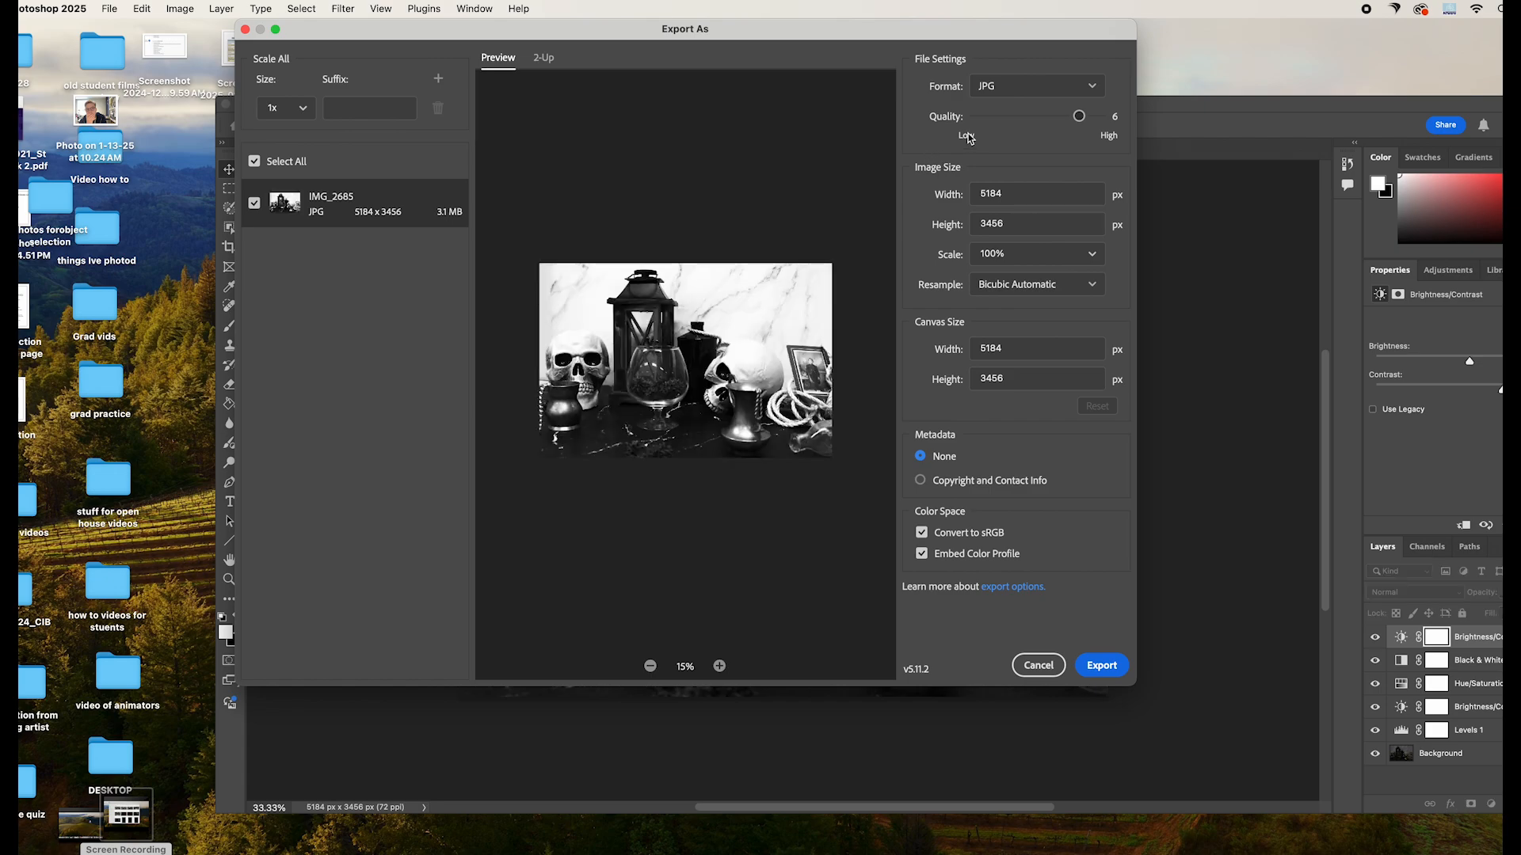
{"action": "left_click", "coordinate": [1013, 92]}
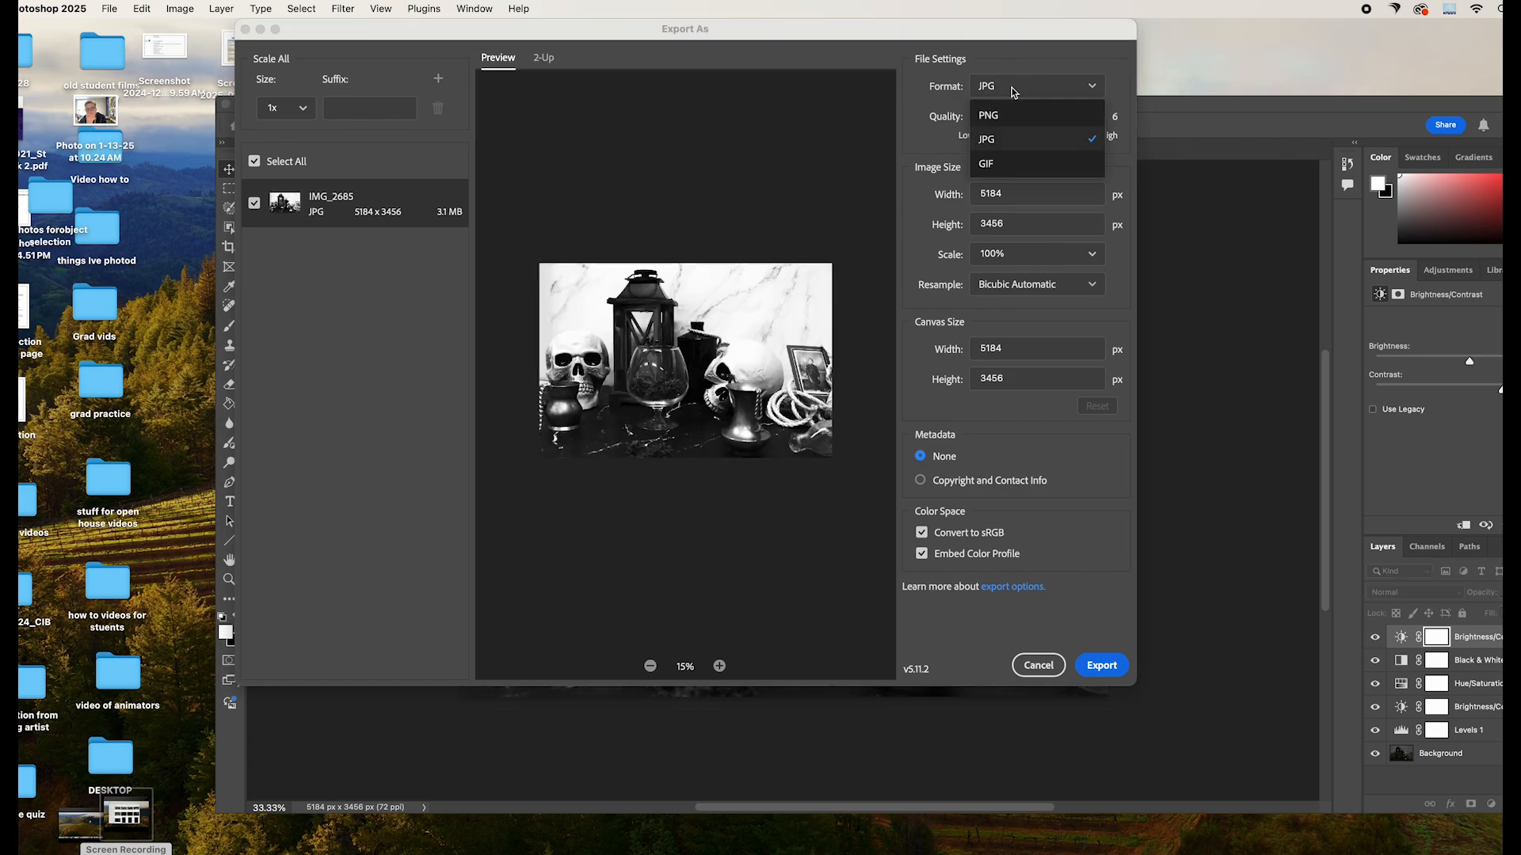
{"action": "left_click", "coordinate": [1004, 139]}
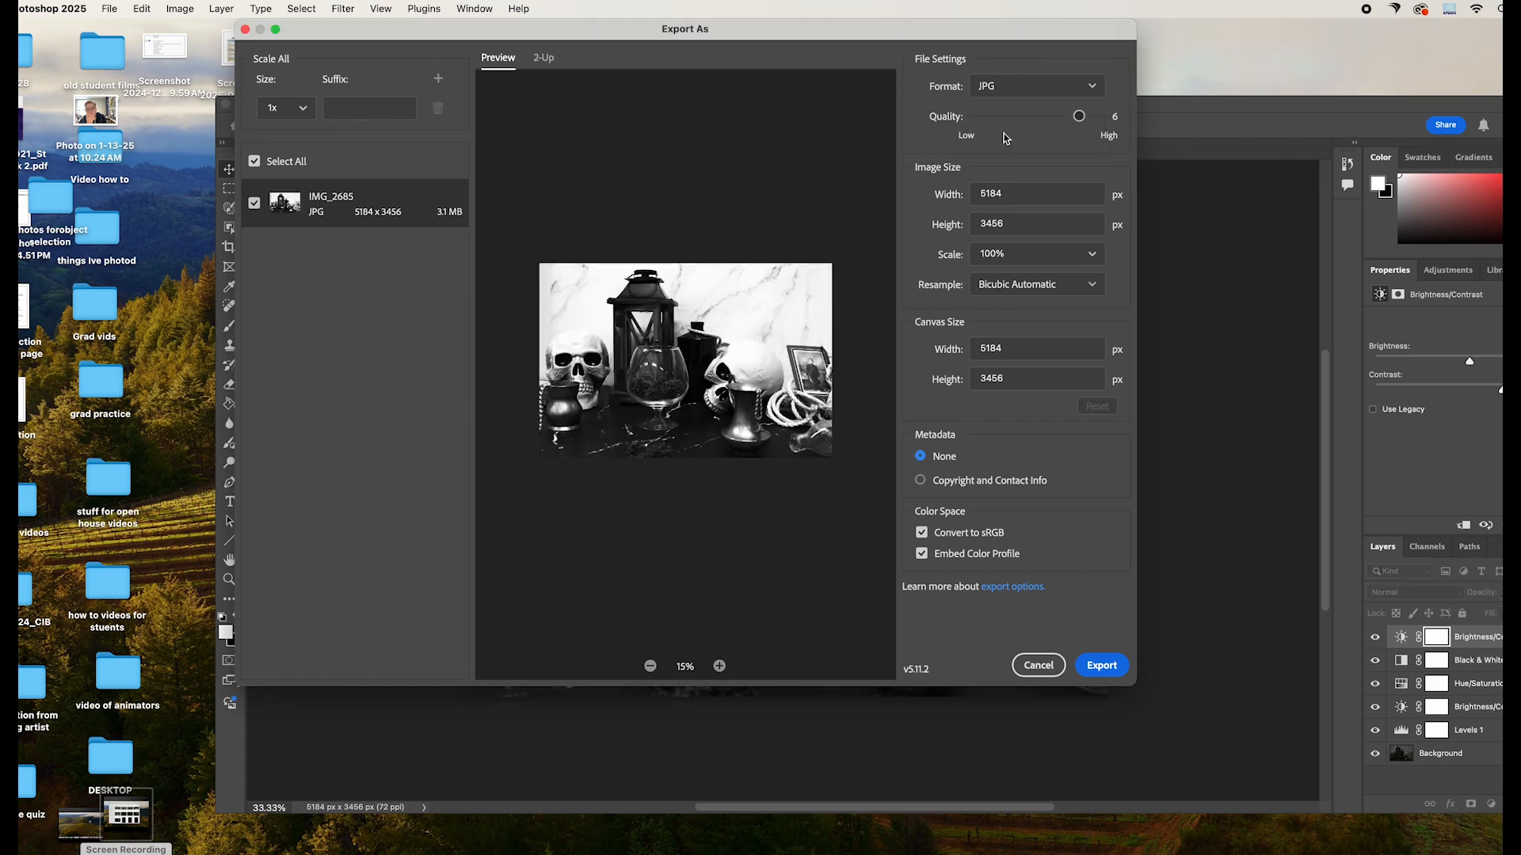
Step: Export the photo to the Desktop under the file name Skull
{"action": "left_click", "coordinate": [1103, 668]}
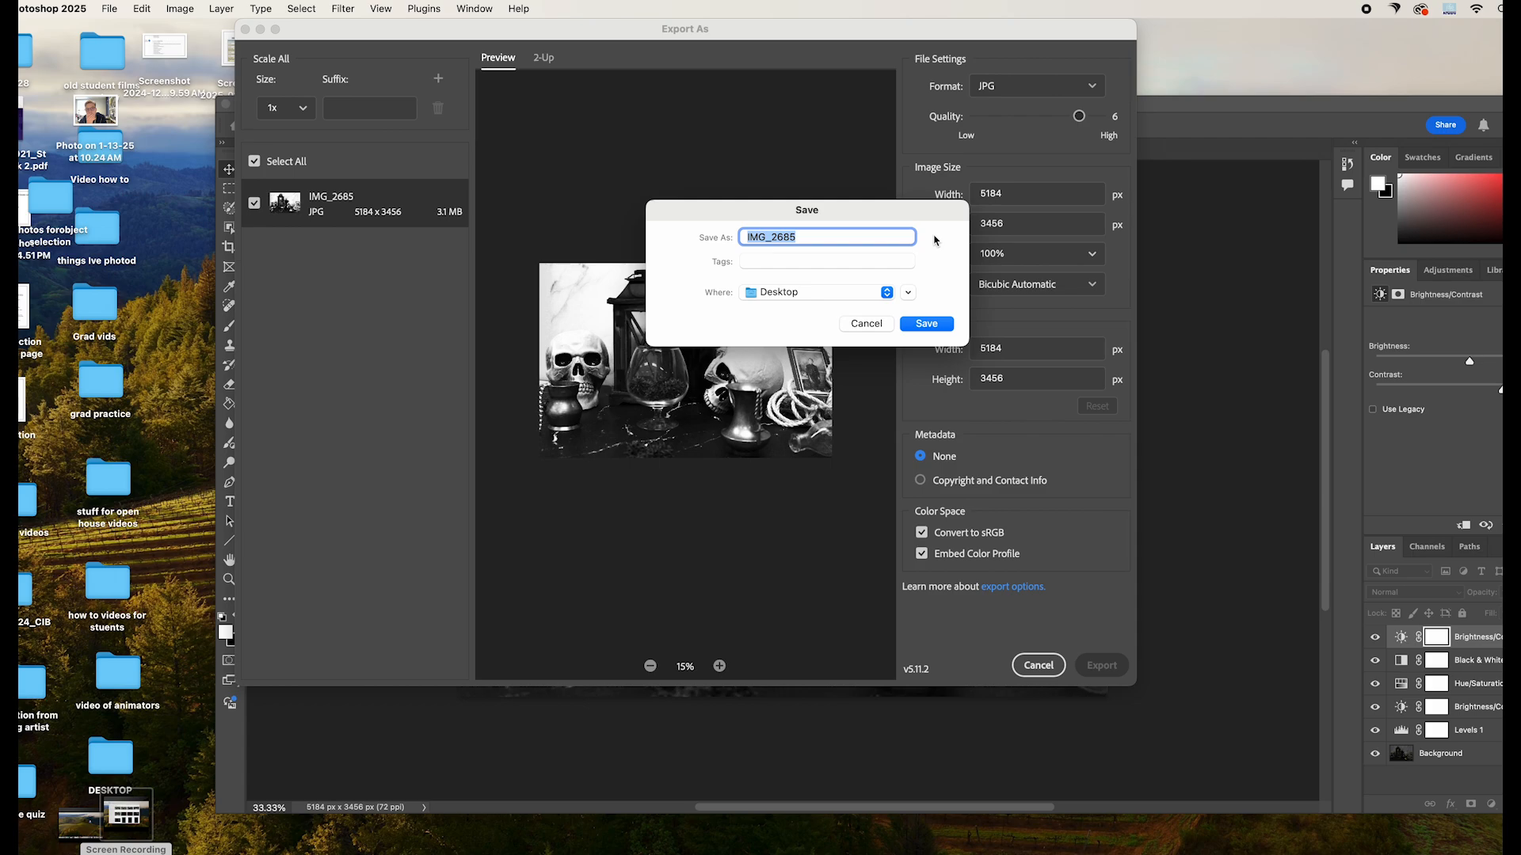
{"action": "type", "text": "skull"}
{"action": "left_click", "coordinate": [856, 291]}
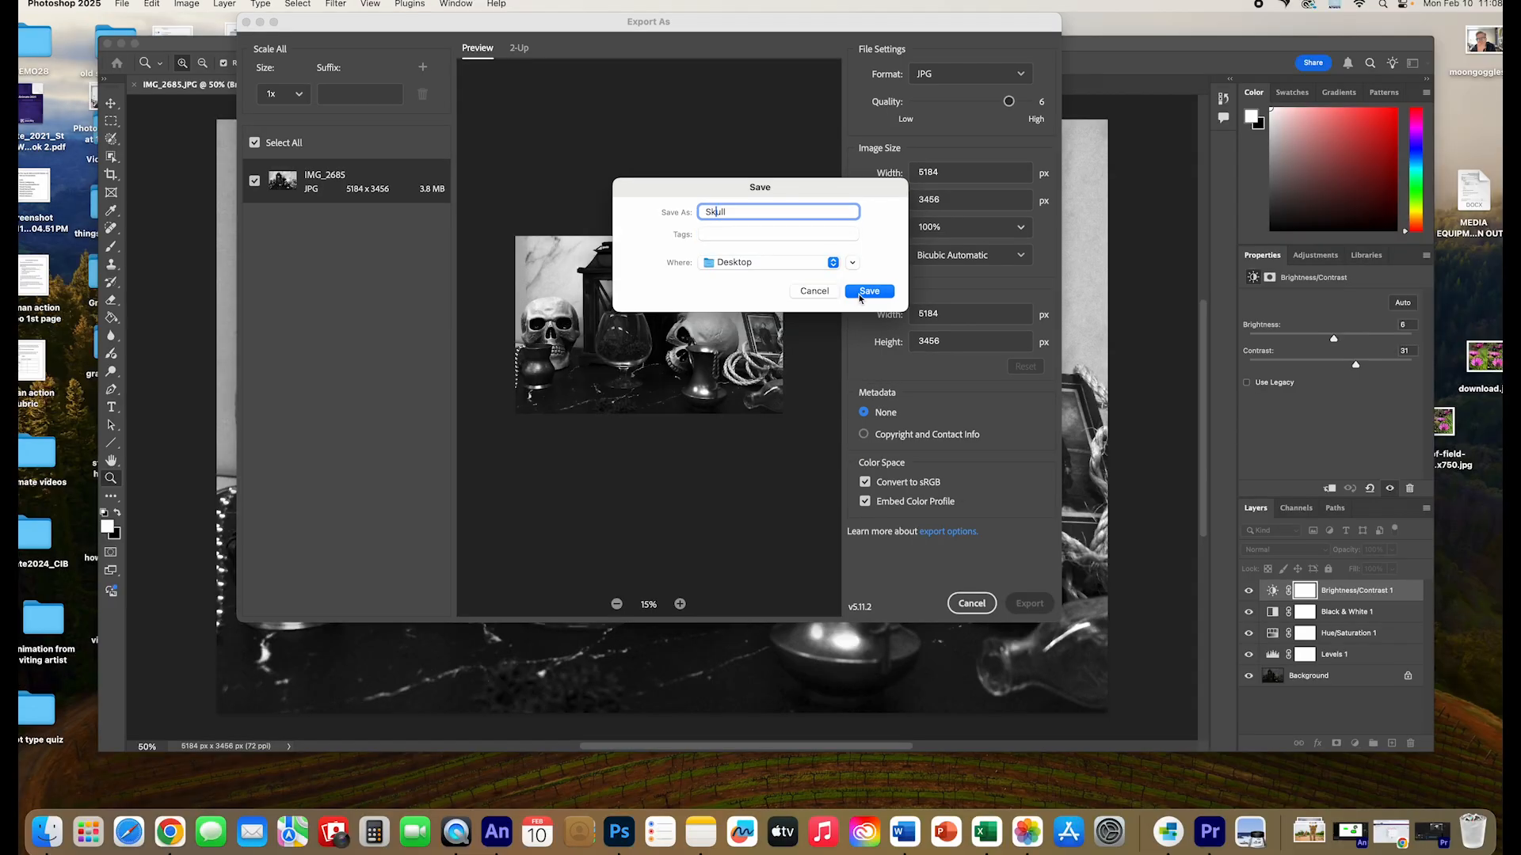
{"action": "left_click", "coordinate": [867, 292]}
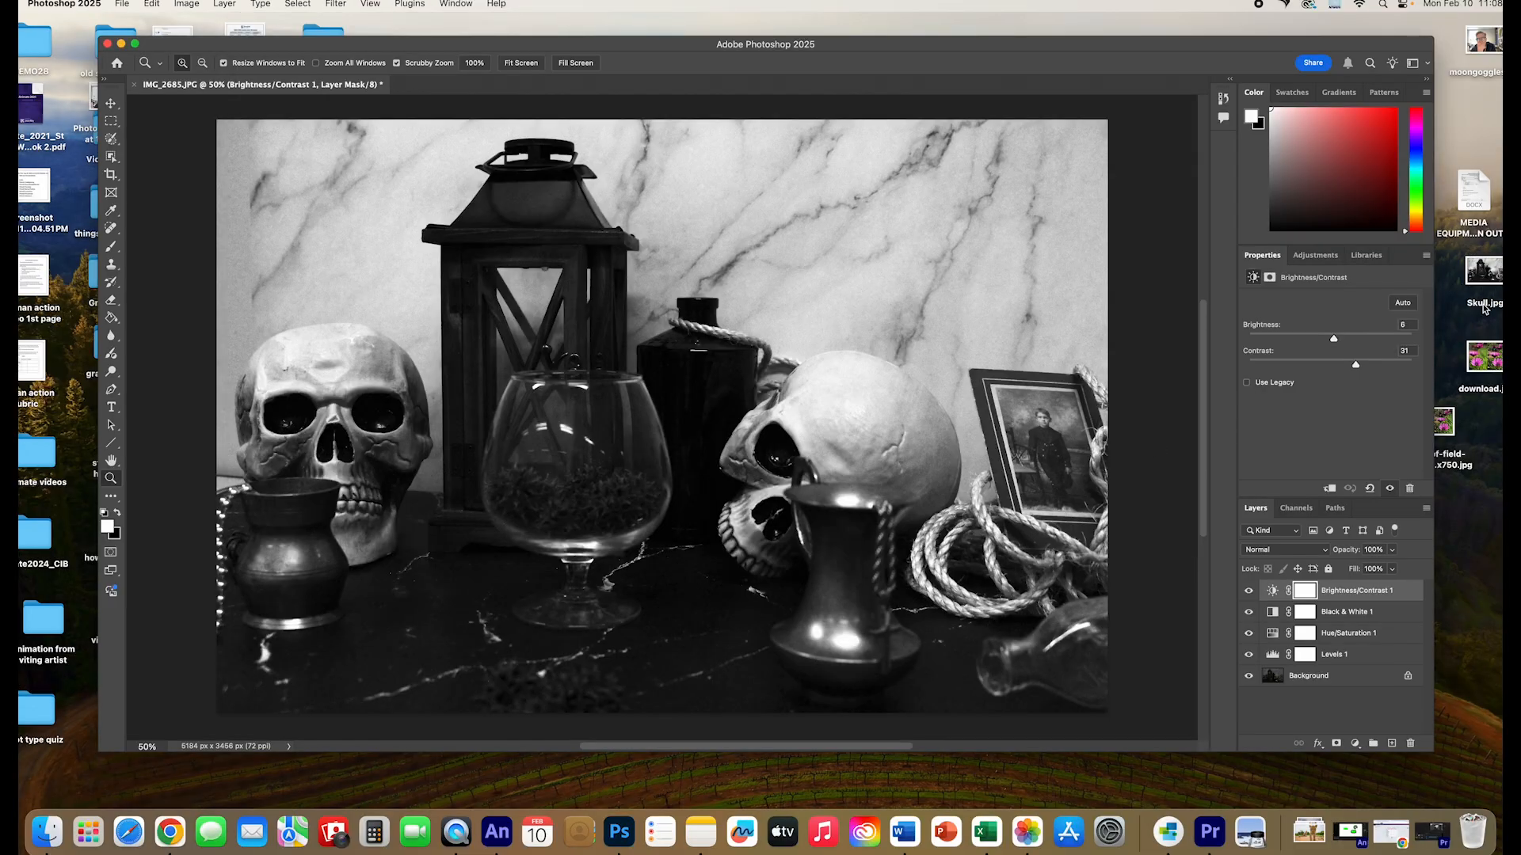
Step: Open the exported Skull.jpg from the desktop to check the image
{"action": "left_click", "coordinate": [1492, 272]}
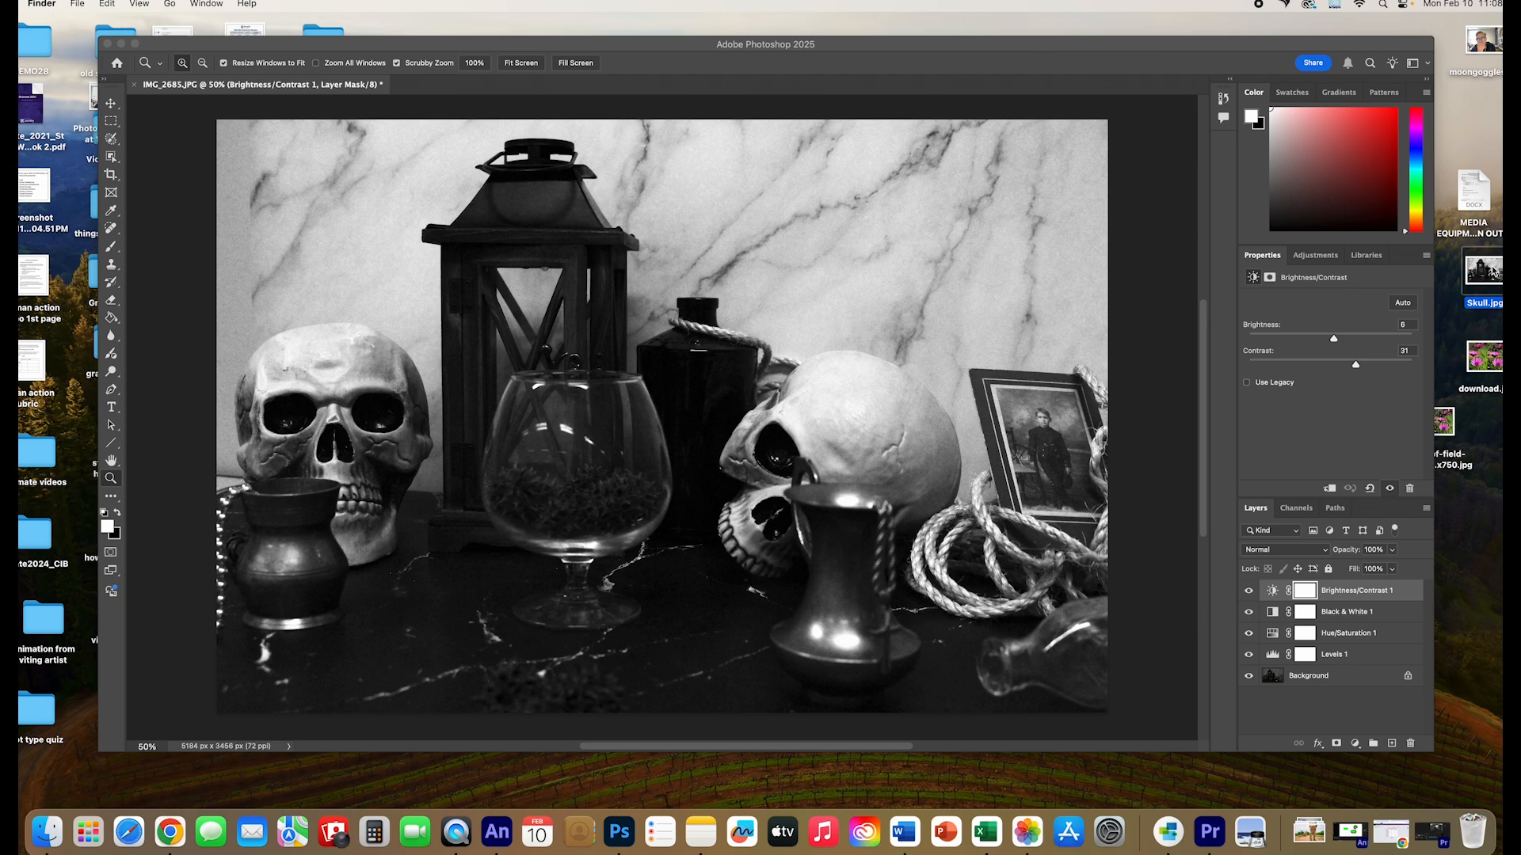
{"action": "double_click", "coordinate": [1492, 271]}
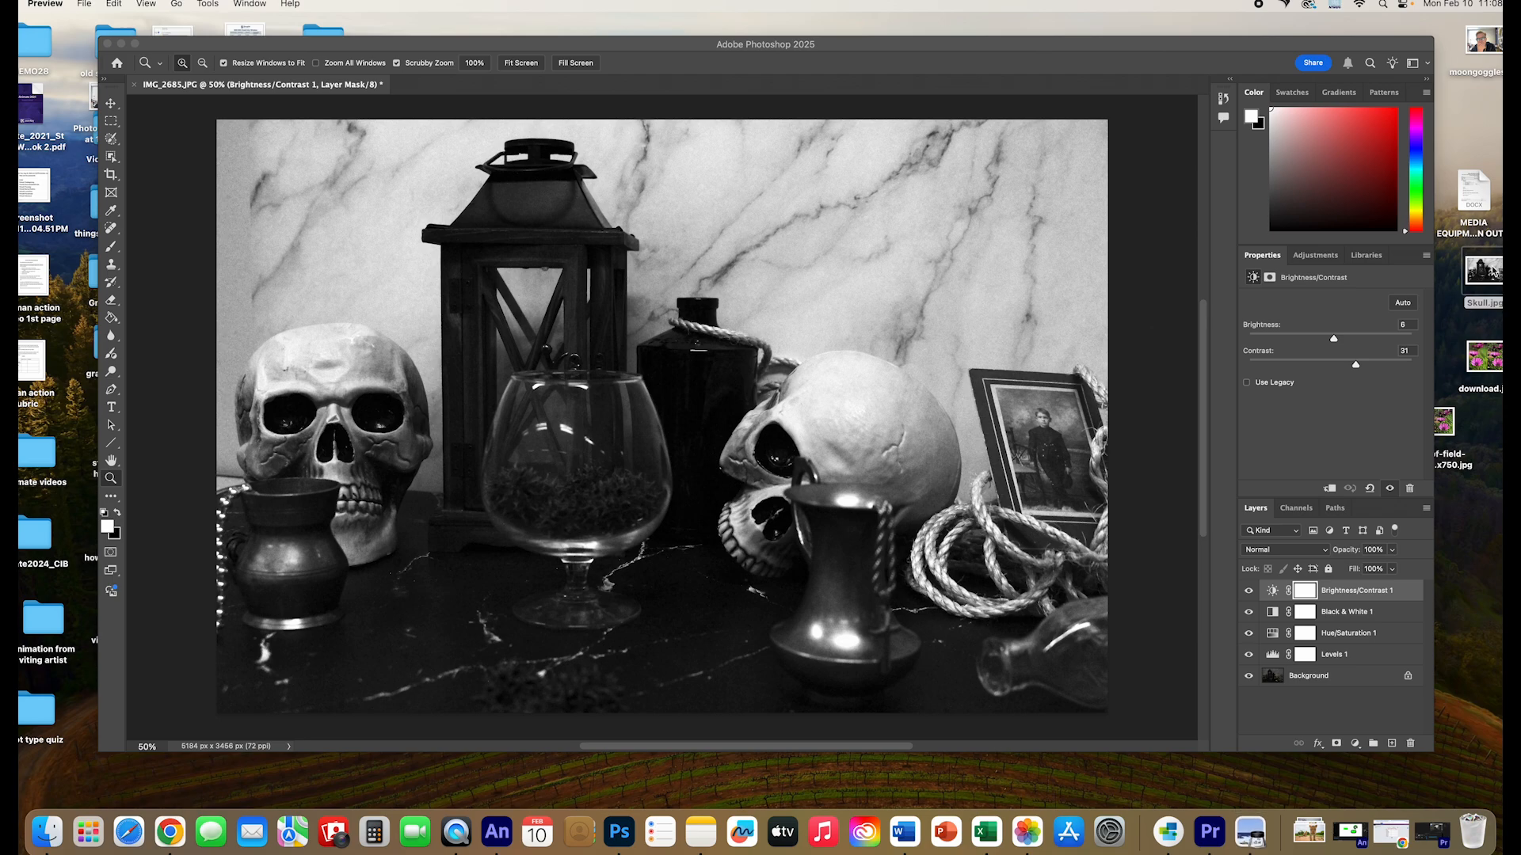